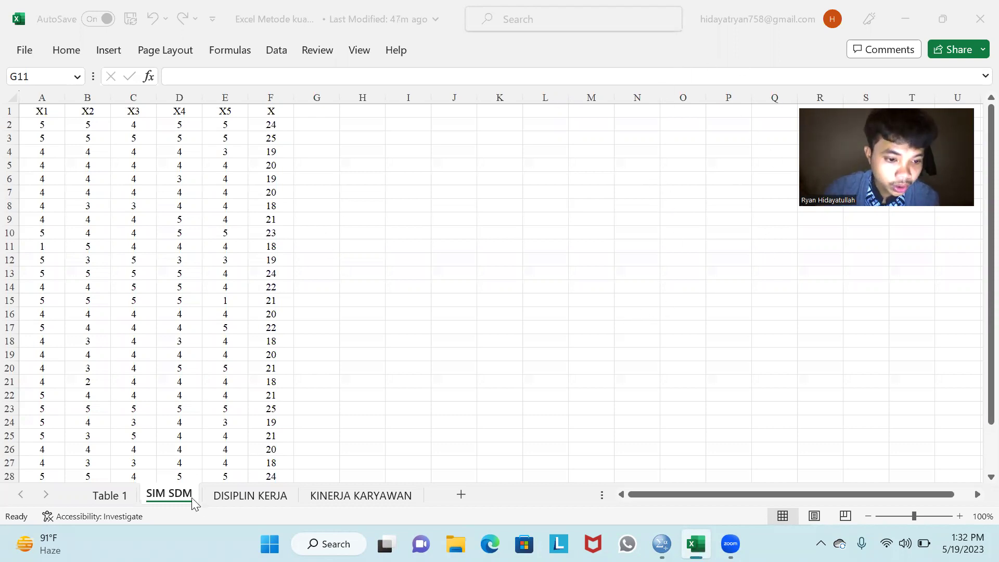
Look through the DISIPLIN KERJA and KINERJA KARYAWAN sheets, finishing on the SIM SDM sheet.
click(238, 504)
click(237, 501)
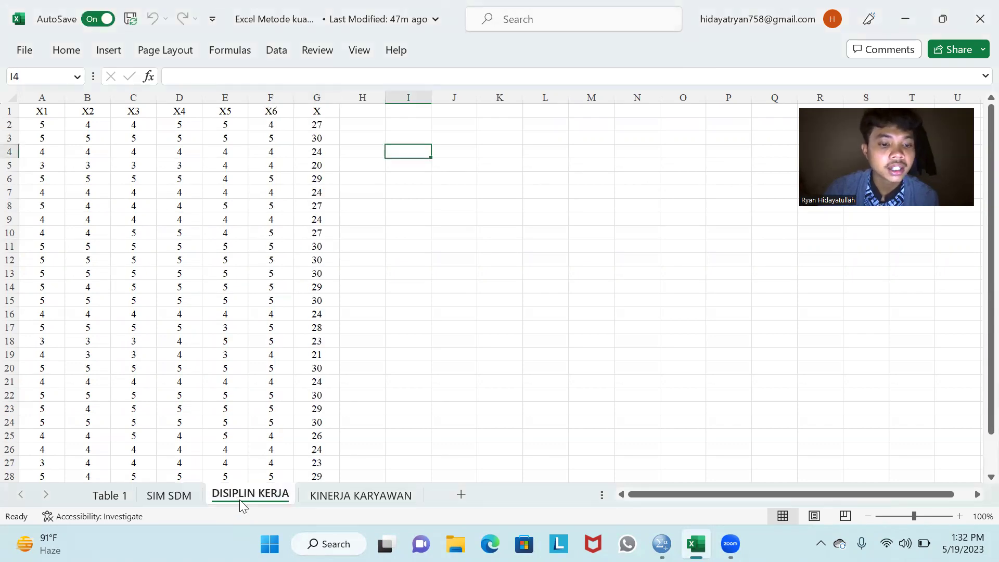
double_click(337, 504)
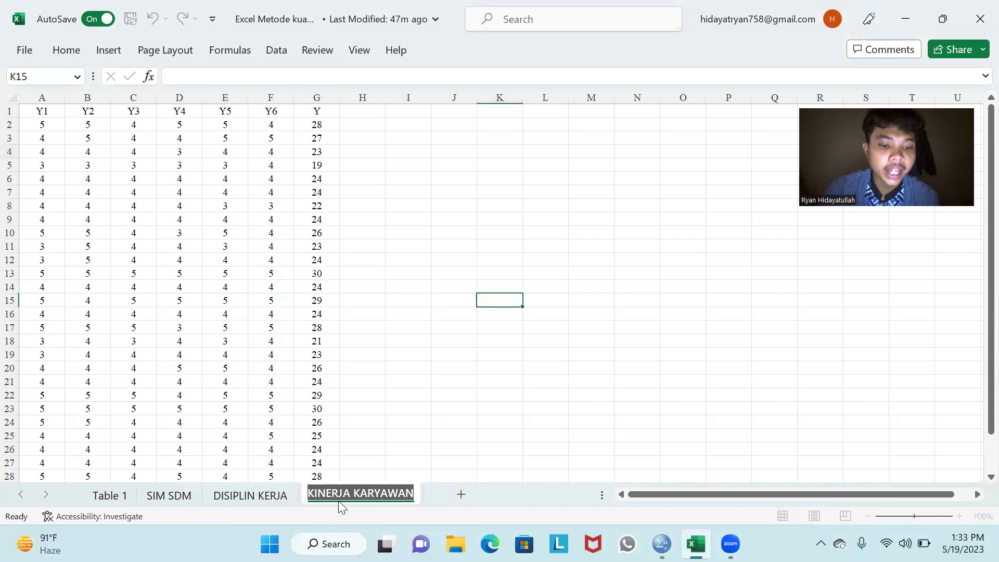
click(181, 501)
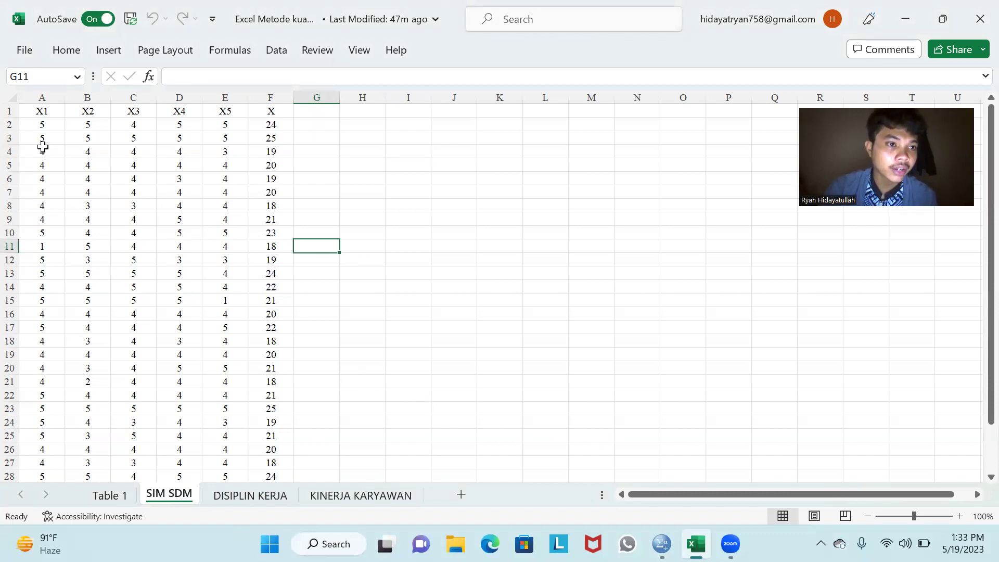
Copy the data range A2:F31 on the SIM SDM sheet, leaving out the header row.
drag(36, 127, 260, 176)
scroll(239, 176, down, 6)
scroll(234, 179, up, 6)
drag(49, 128, 260, 451)
right_click(182, 318)
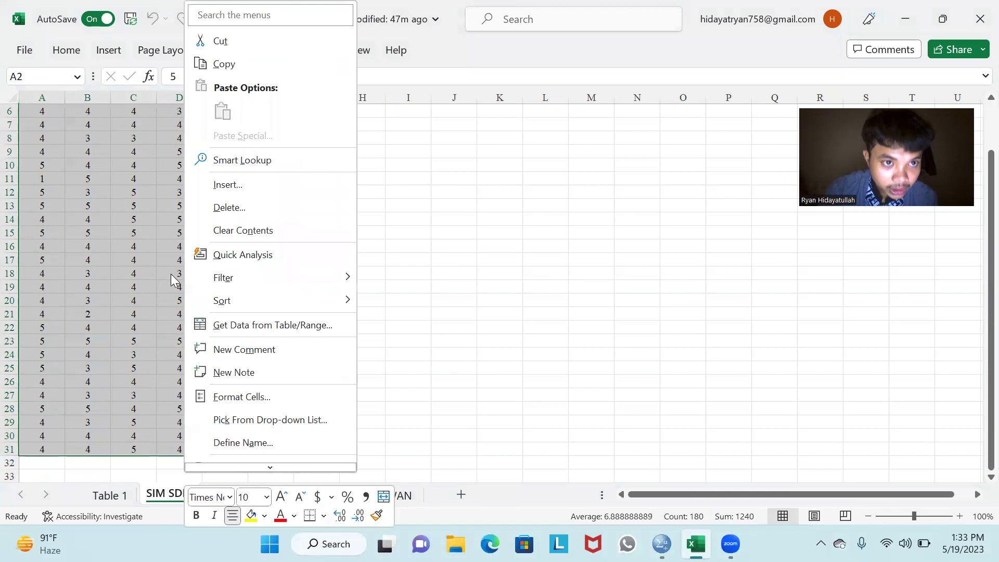
click(223, 65)
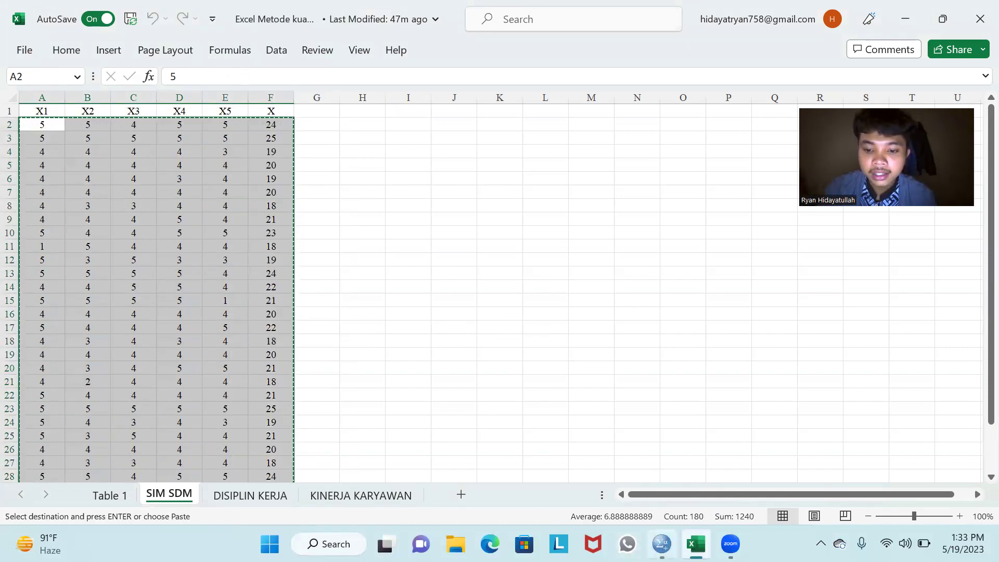
Switch to the empty SPSS Statistics dataset and paste the copied data starting at row 1 of the first variable.
mouse_move(662, 544)
click(661, 486)
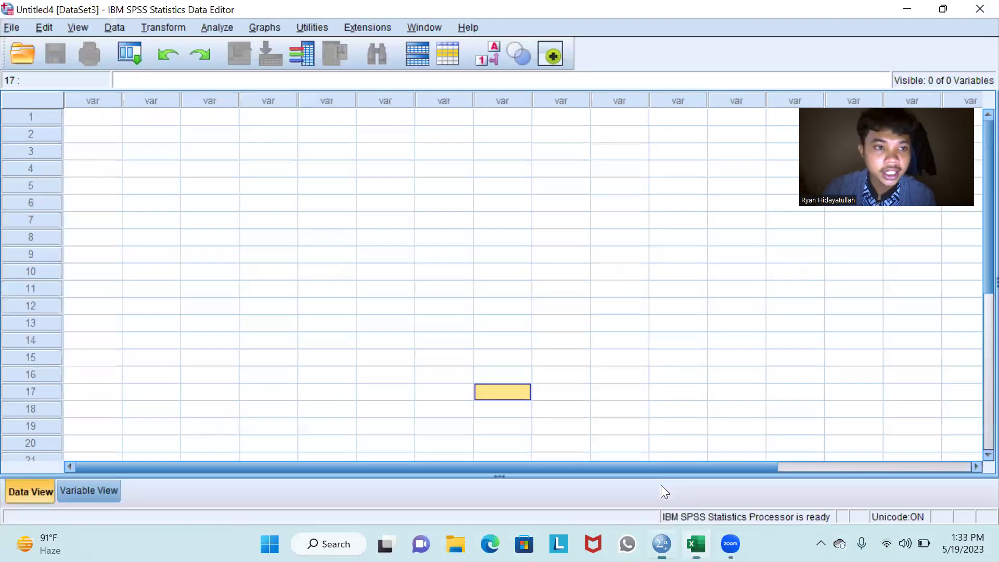
click(104, 122)
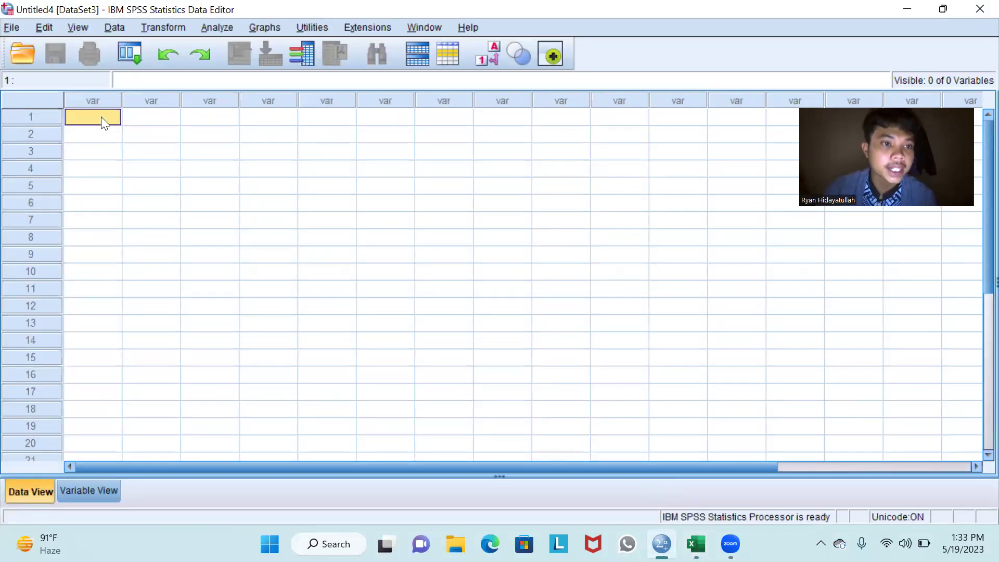
right_click(102, 118)
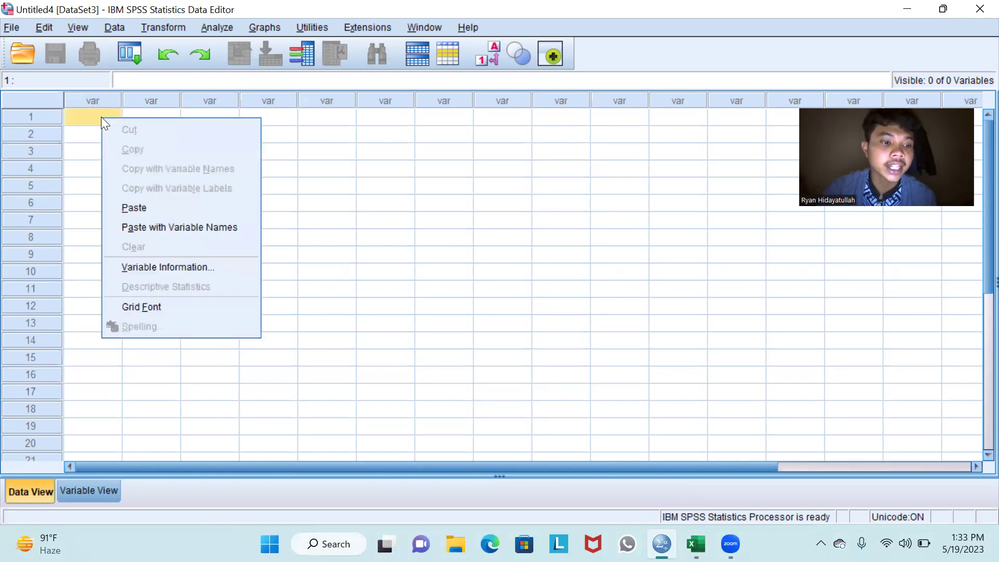
click(152, 208)
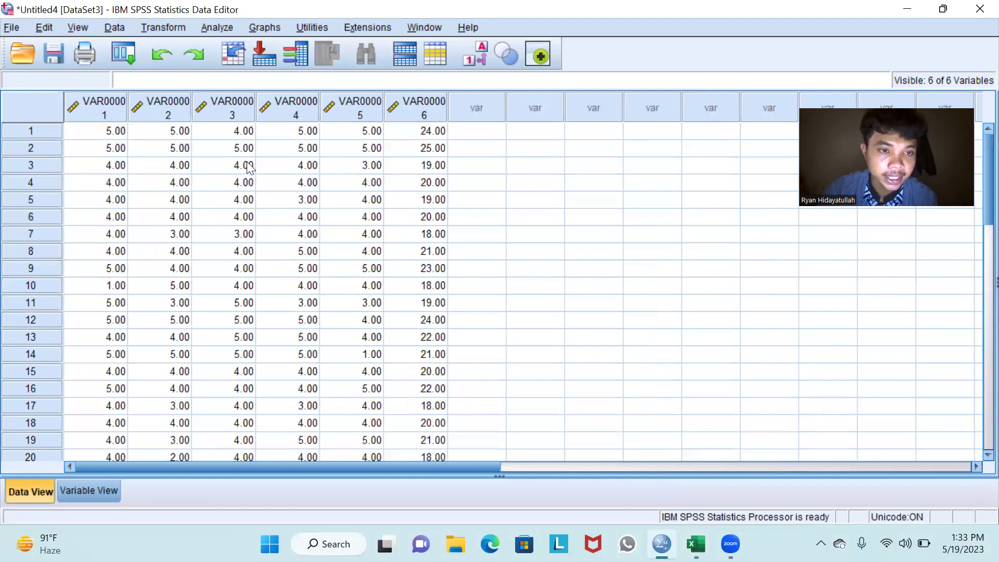
Rename the six variables in order as X1, X2, X3, X4, X5 and X.
click(106, 490)
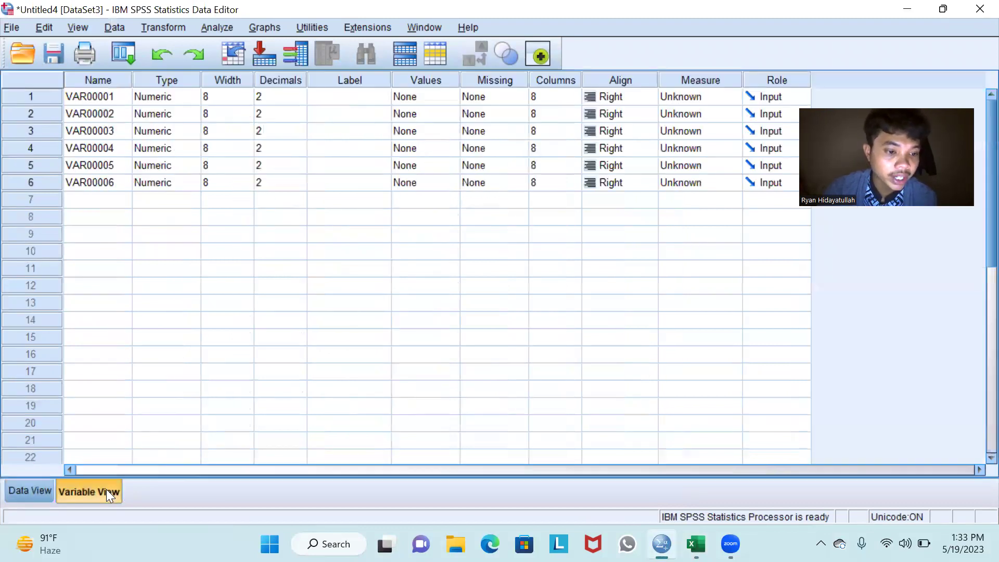
click(108, 98)
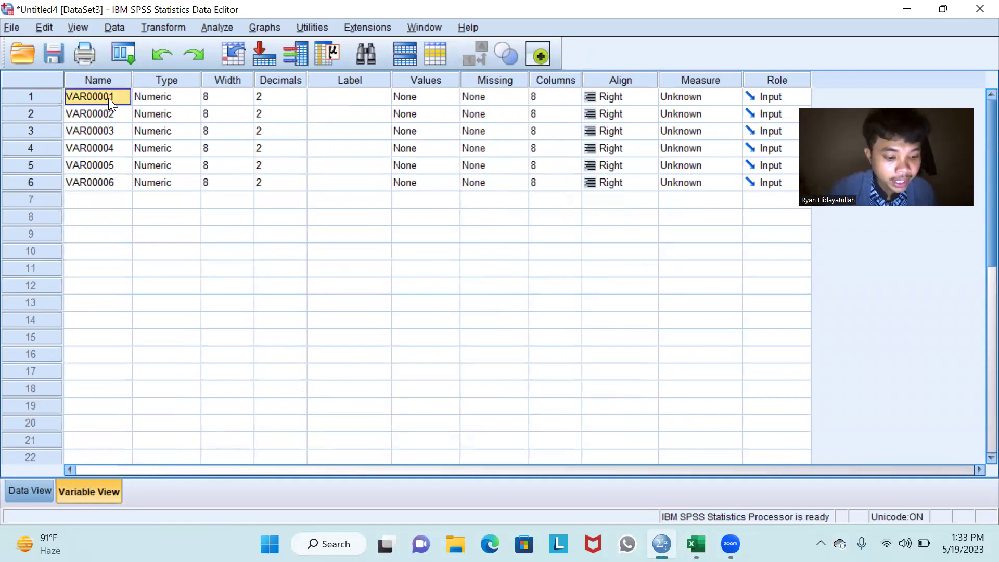
click(108, 98)
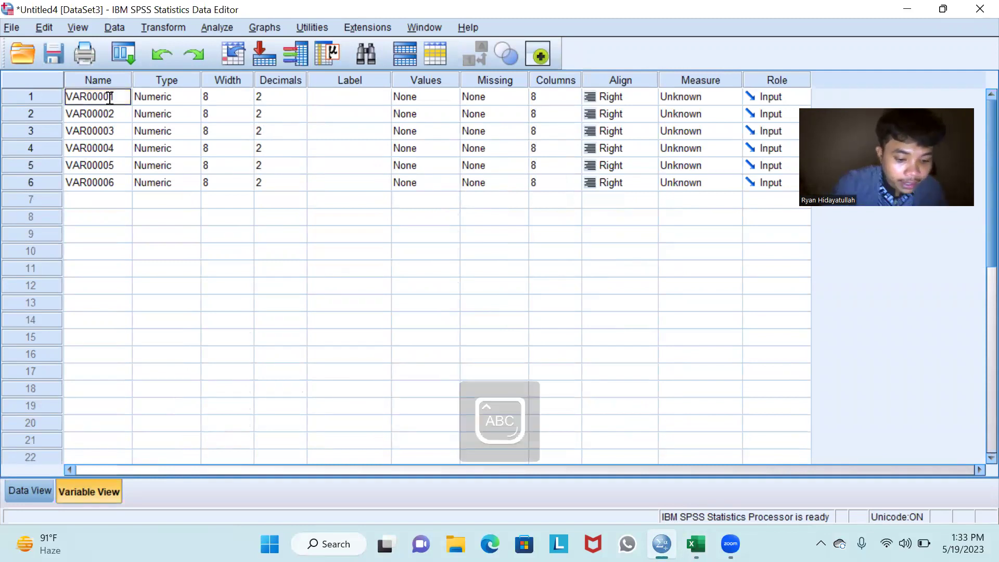
text(X1)
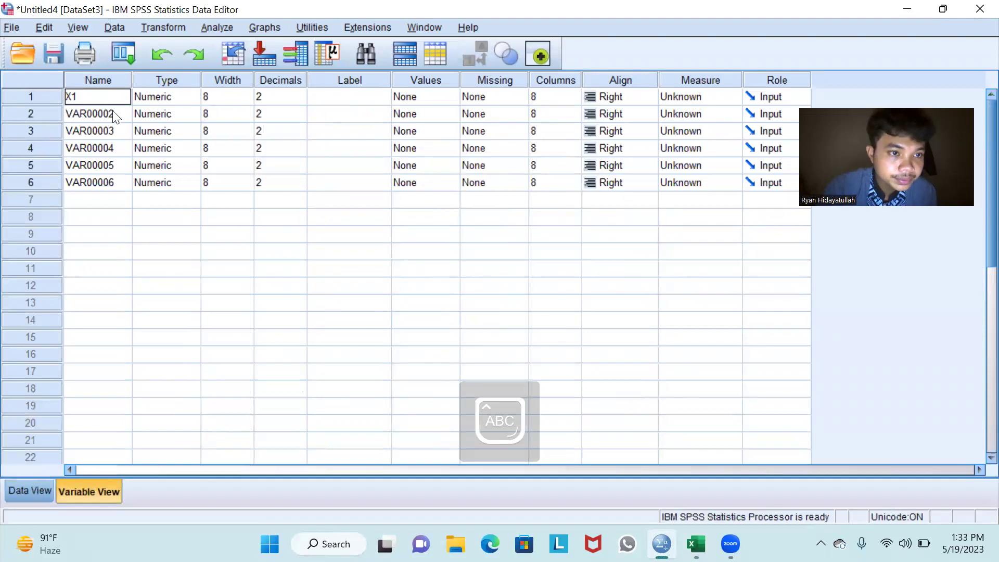
click(100, 108)
text(X2)
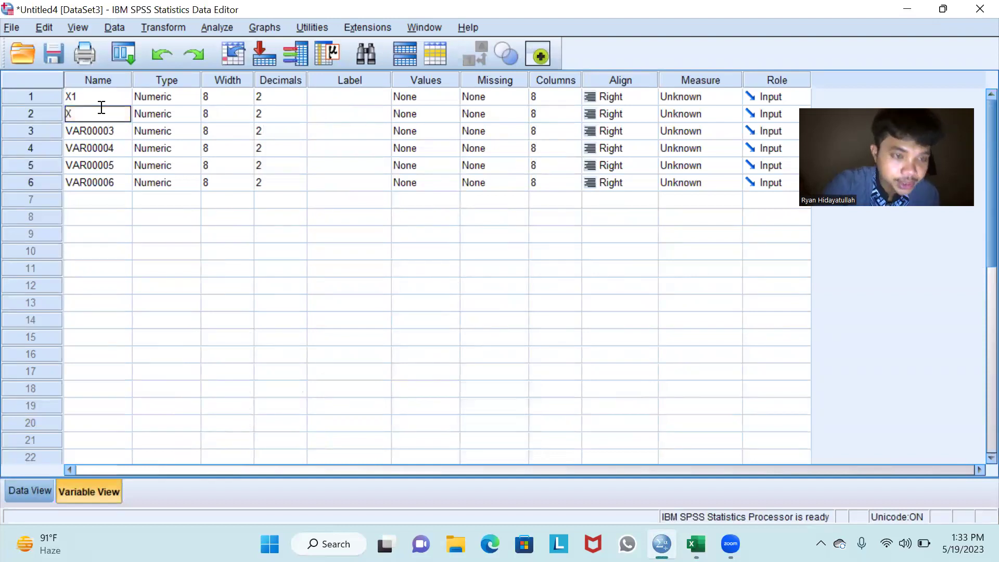
click(102, 132)
text(X3)
click(99, 151)
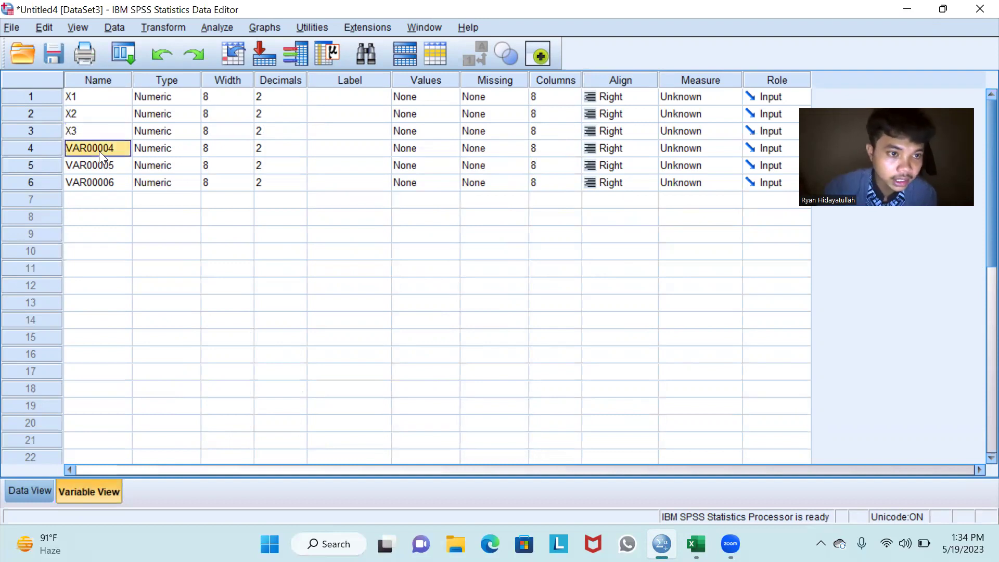
text(X4)
click(102, 170)
text(X5)
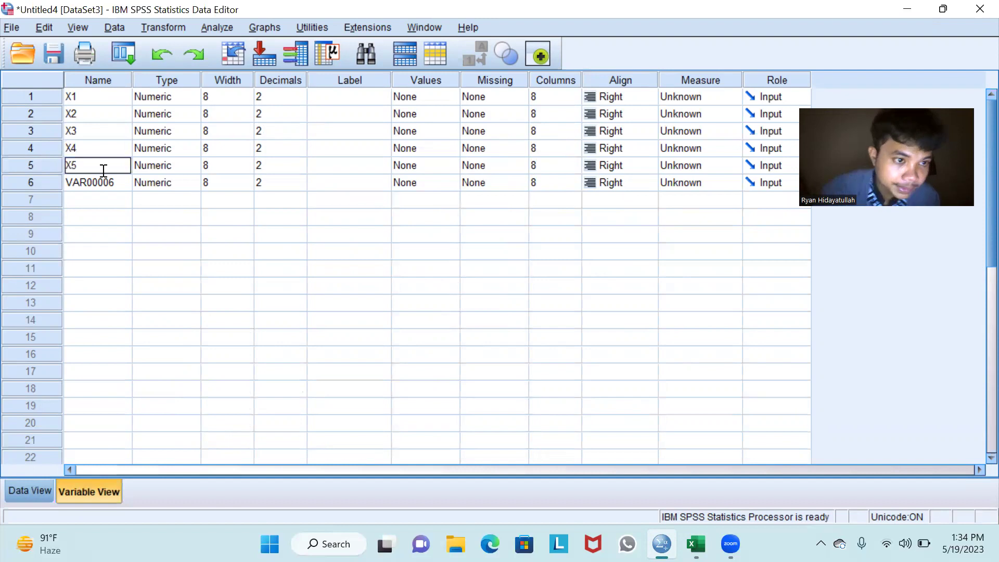
click(111, 182)
text(X)
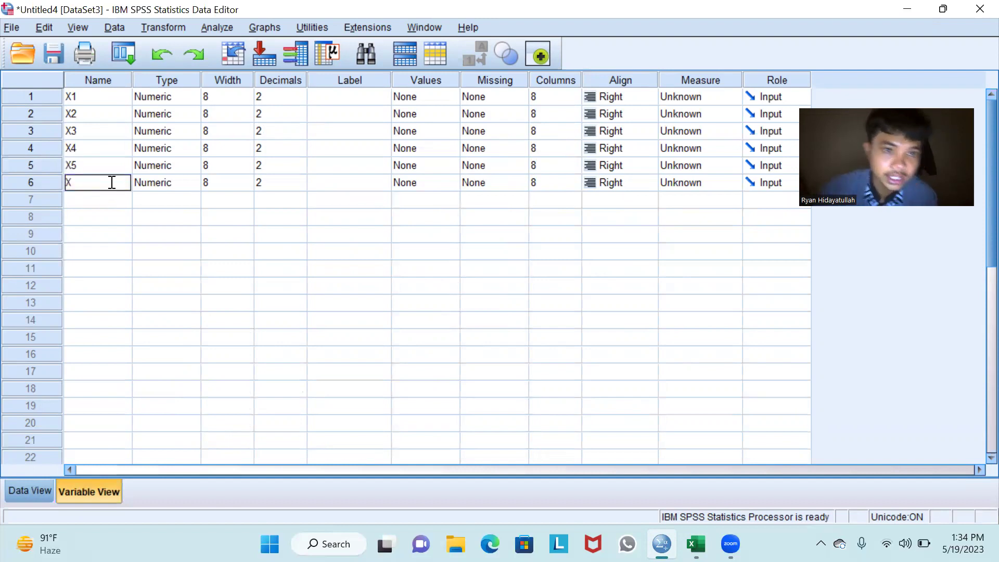
Set the decimal places of variables X1 and X2 to 0.
click(296, 99)
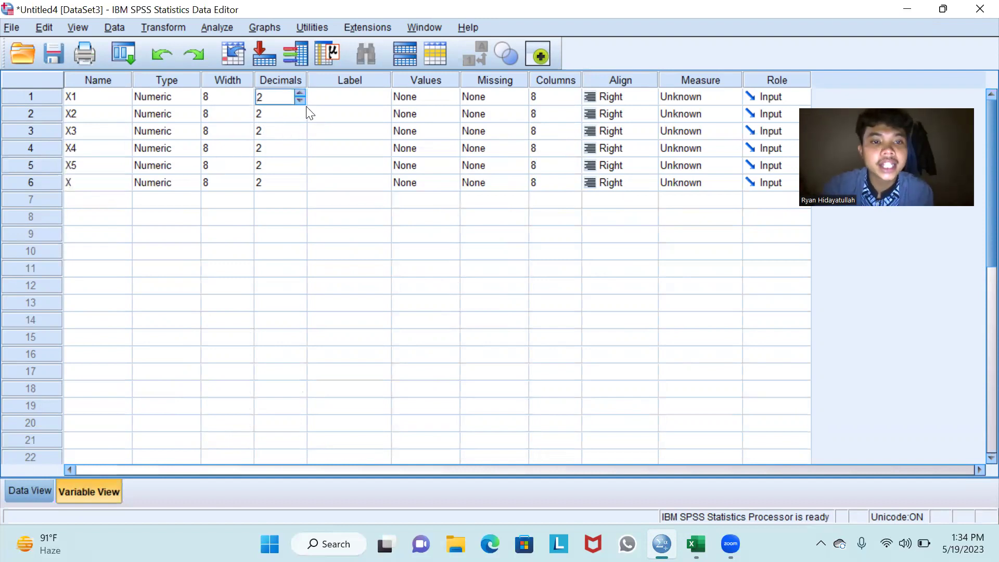
click(299, 101)
click(298, 102)
click(251, 116)
click(305, 114)
click(247, 113)
click(246, 108)
click(300, 113)
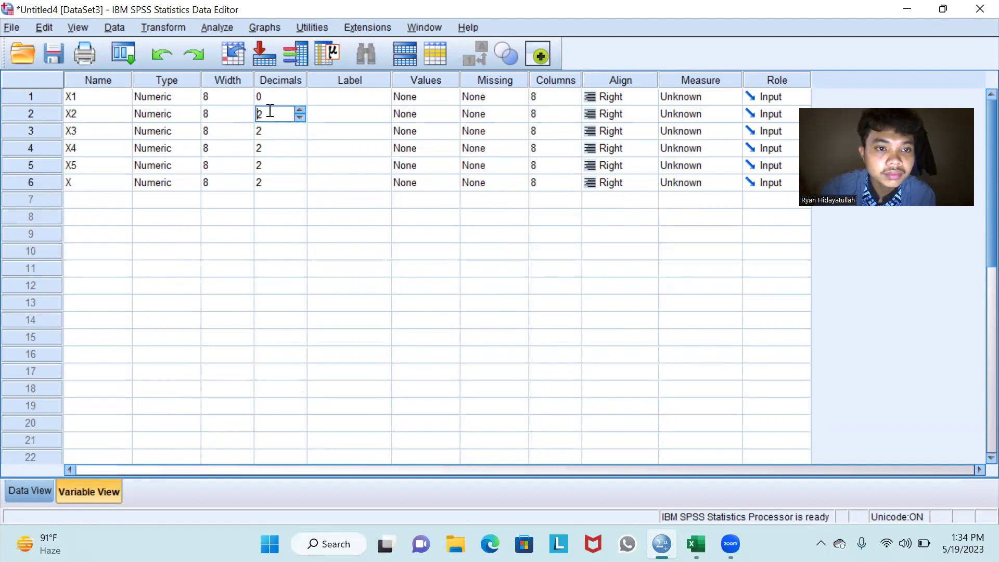
click(301, 118)
click(300, 118)
click(303, 128)
click(300, 127)
click(300, 128)
drag(299, 132, 299, 132)
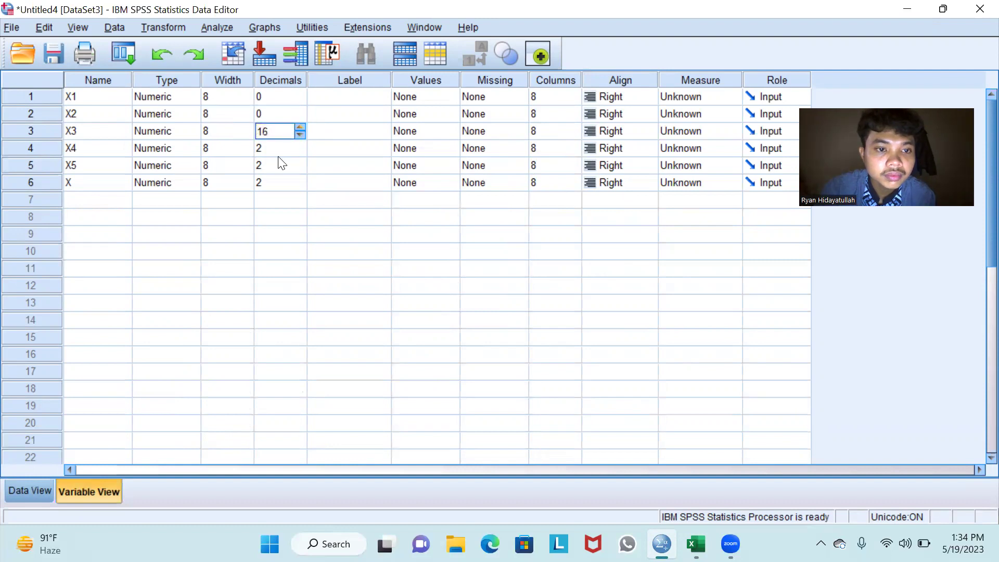
click(298, 148)
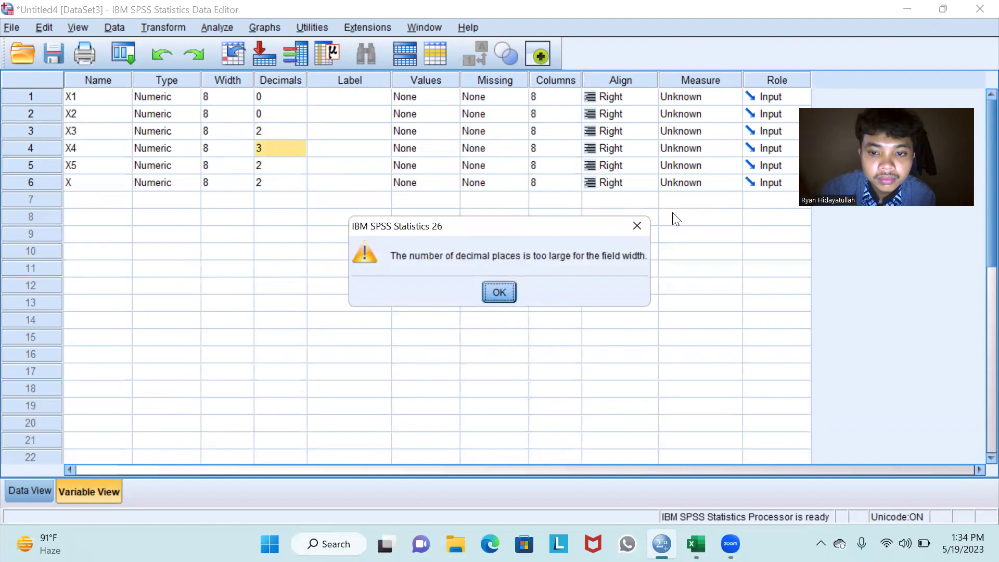
click(637, 226)
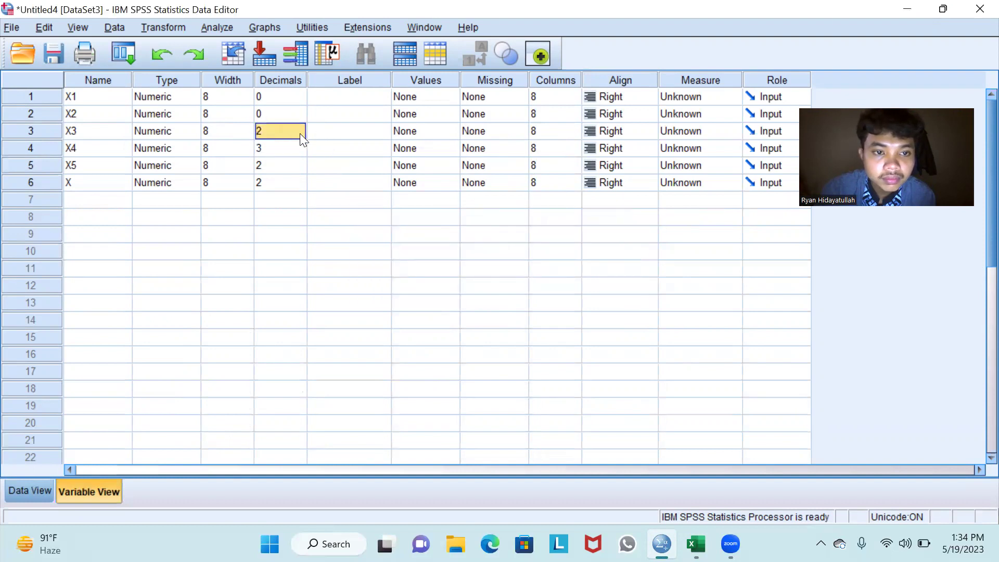
Set the decimal places of variables X3 and X4 to 0.
text(0)
click(294, 149)
text(7)
key(BackSpace)
text(14)
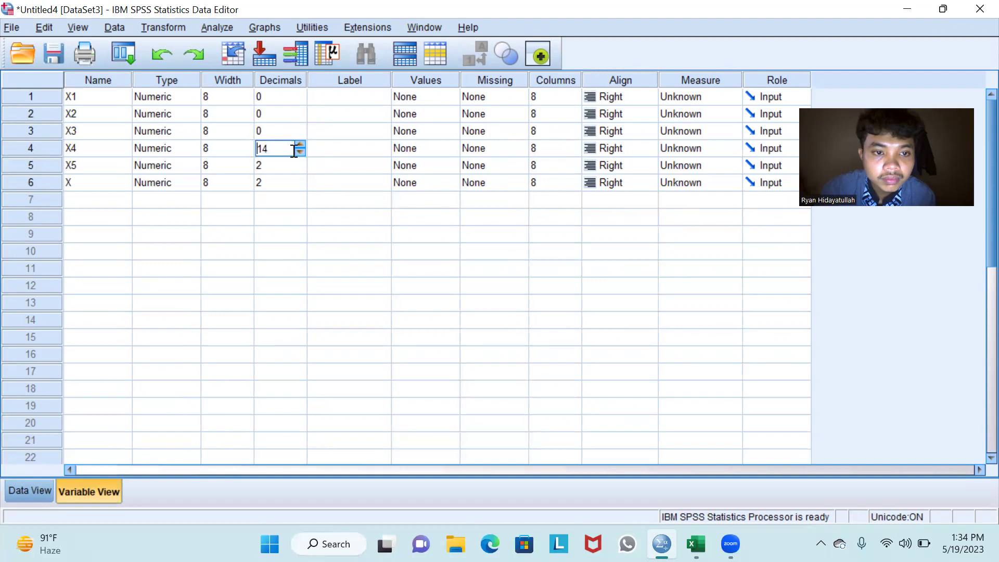
click(302, 150)
click(302, 150)
click(301, 150)
click(301, 150)
click(302, 150)
click(302, 150)
click(302, 150)
click(302, 150)
click(302, 150)
click(302, 150)
click(302, 150)
click(299, 150)
click(300, 152)
click(299, 153)
Set the decimal places of variables X5 and X to 0.
click(299, 165)
click(301, 170)
click(300, 169)
click(301, 182)
click(299, 187)
click(300, 186)
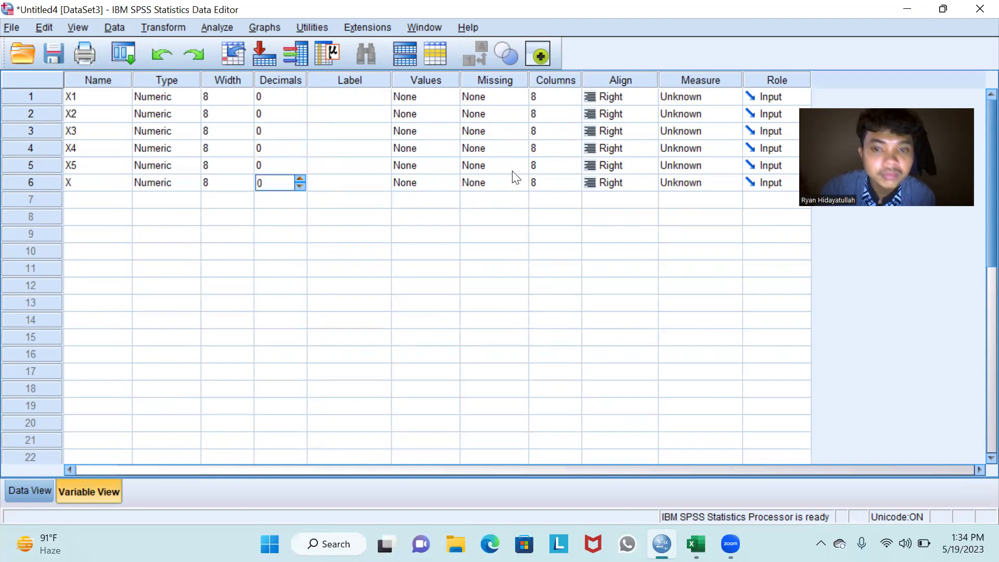
Set the measurement level of all six variables, X1 to X5 and X, to Scale.
click(717, 97)
click(721, 114)
click(719, 128)
click(716, 130)
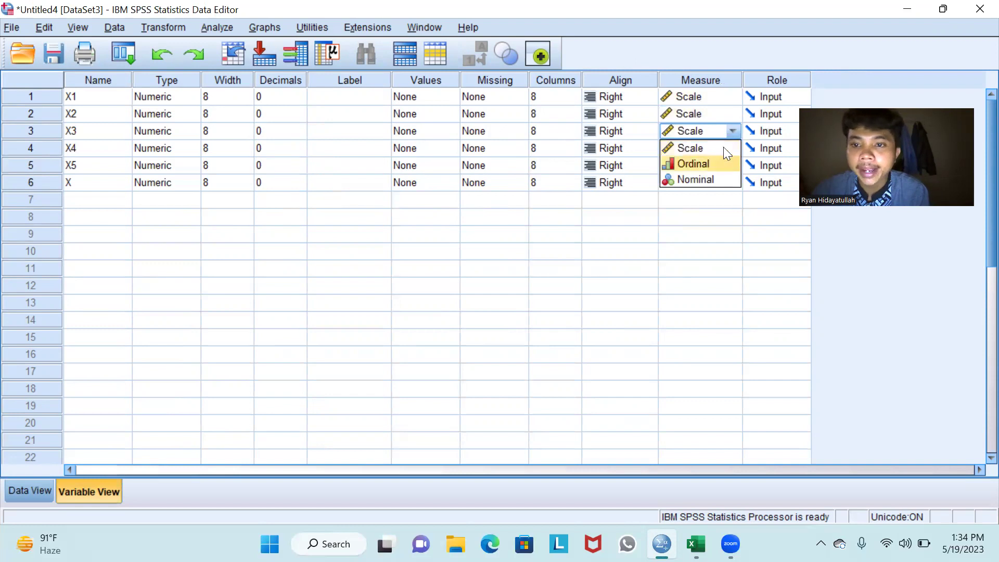
click(723, 149)
click(710, 150)
click(703, 170)
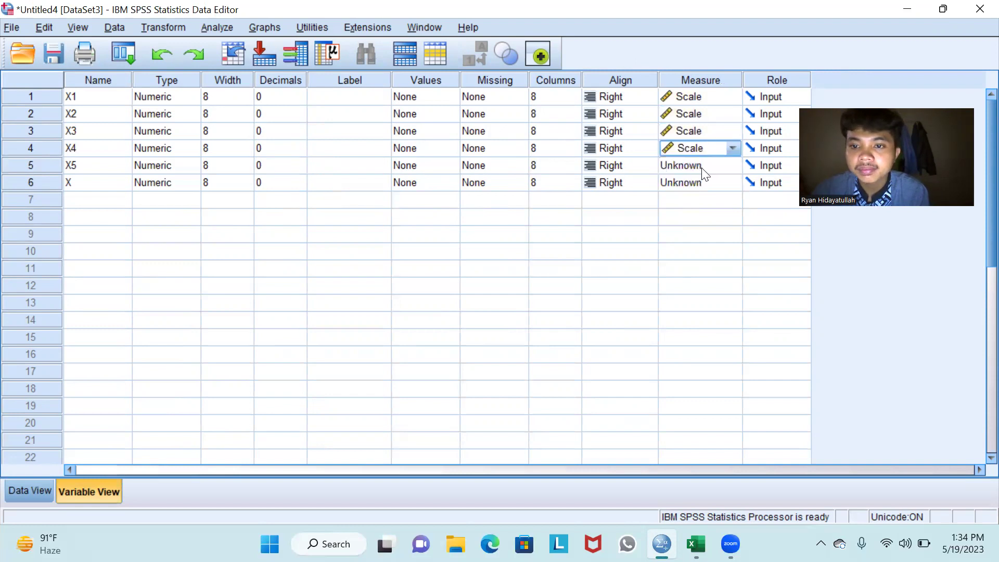
click(702, 171)
click(709, 182)
click(709, 180)
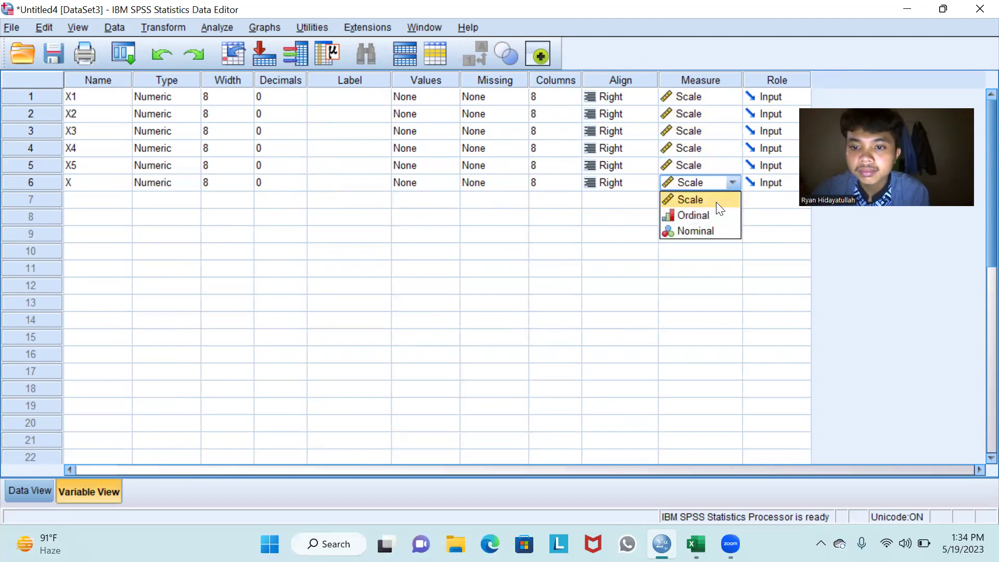
click(716, 202)
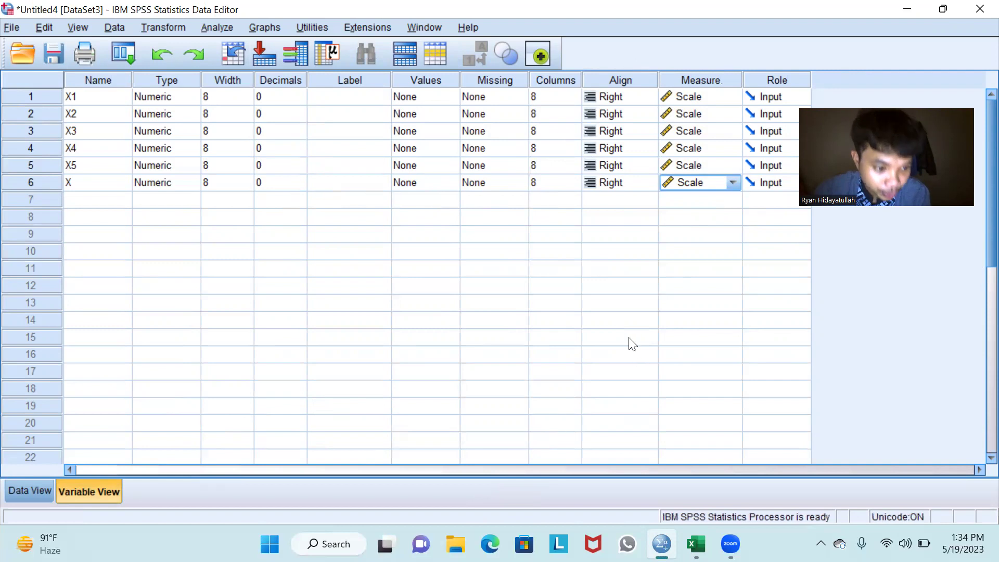
Return to the data and set up a bivariate correlation analysis with X1, X2, X3, X4, X5 and X as its variables.
click(35, 485)
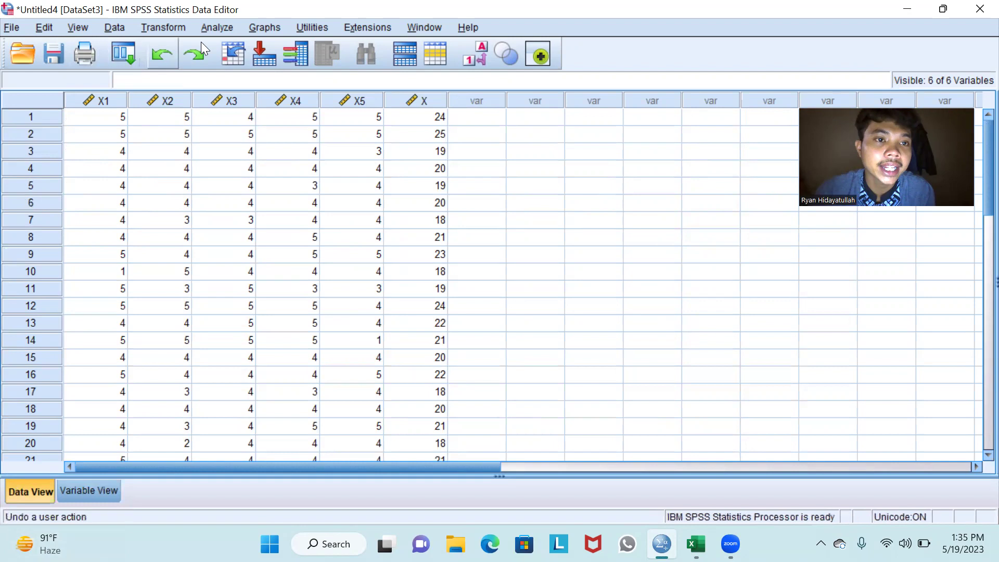
click(213, 21)
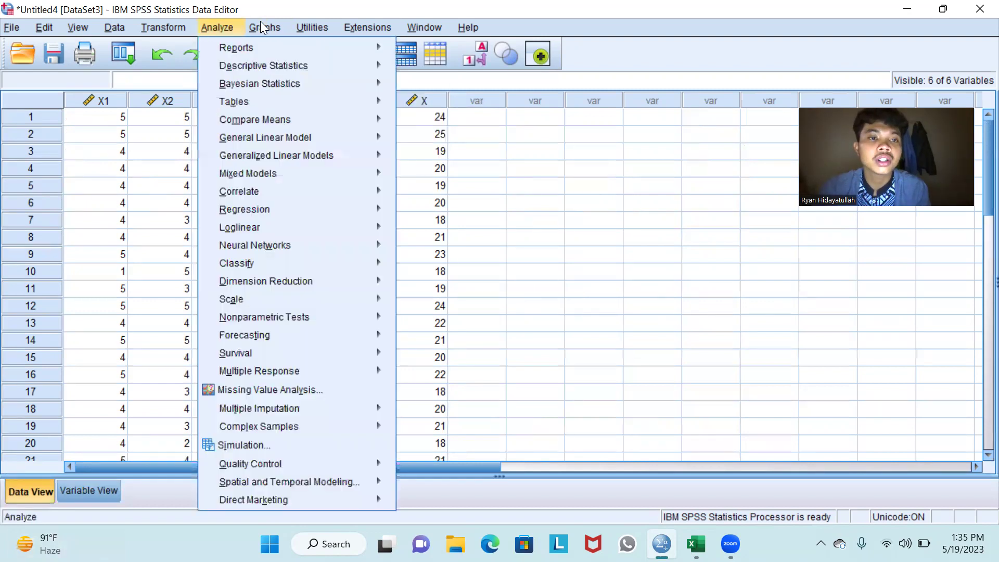
mouse_move(301, 188)
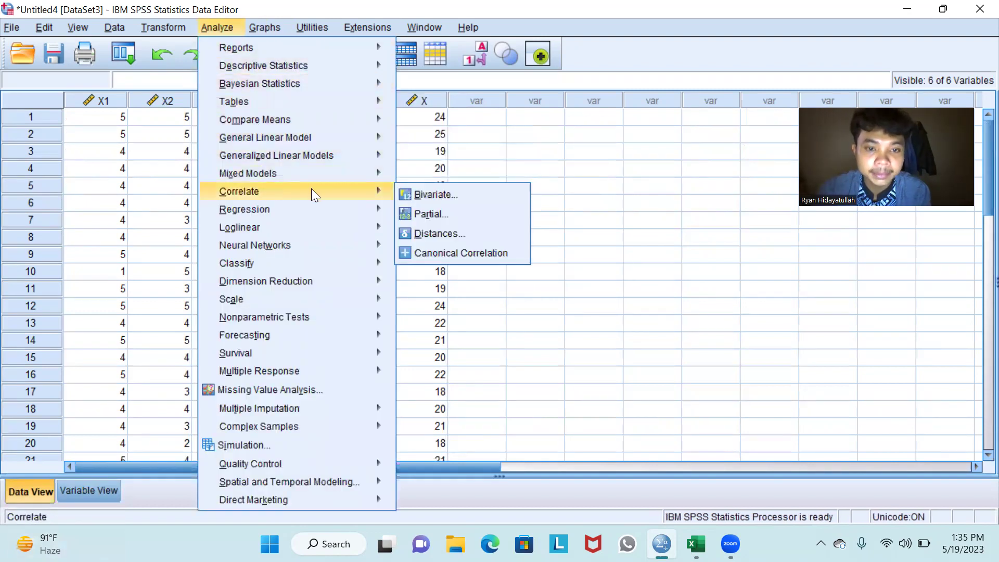
click(430, 196)
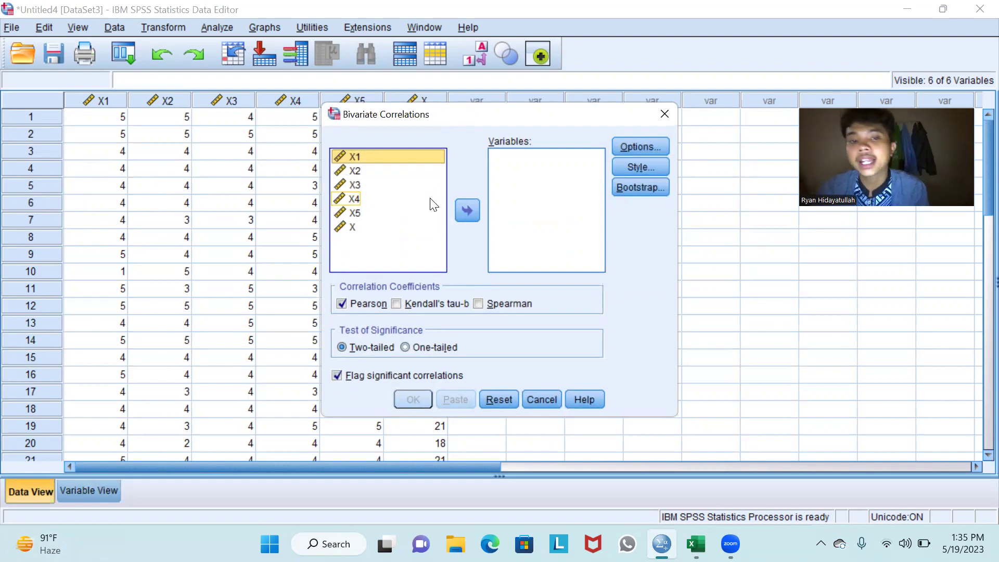
click(467, 210)
click(392, 157)
click(468, 210)
click(392, 156)
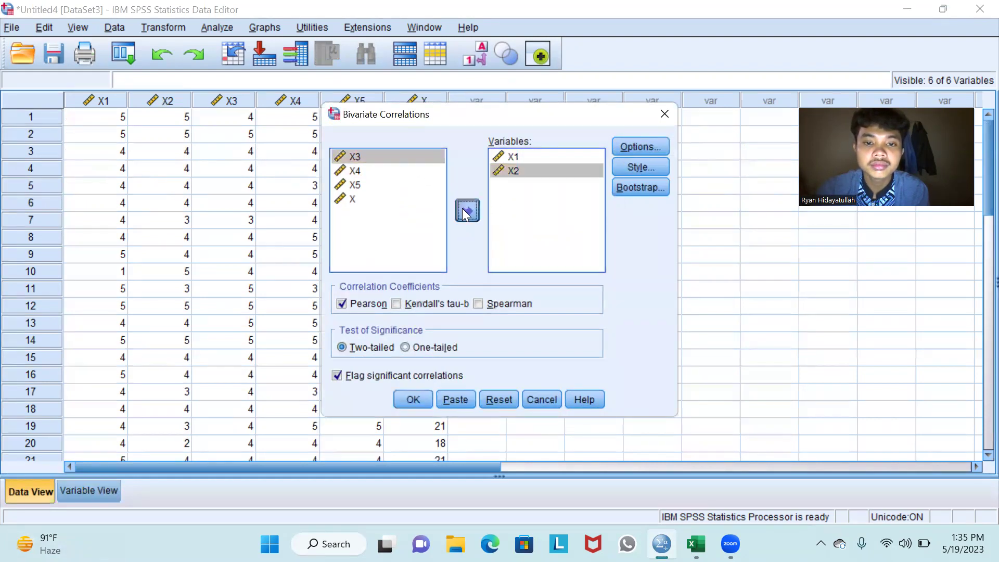
click(463, 209)
click(370, 157)
click(468, 211)
click(412, 156)
click(467, 210)
click(411, 157)
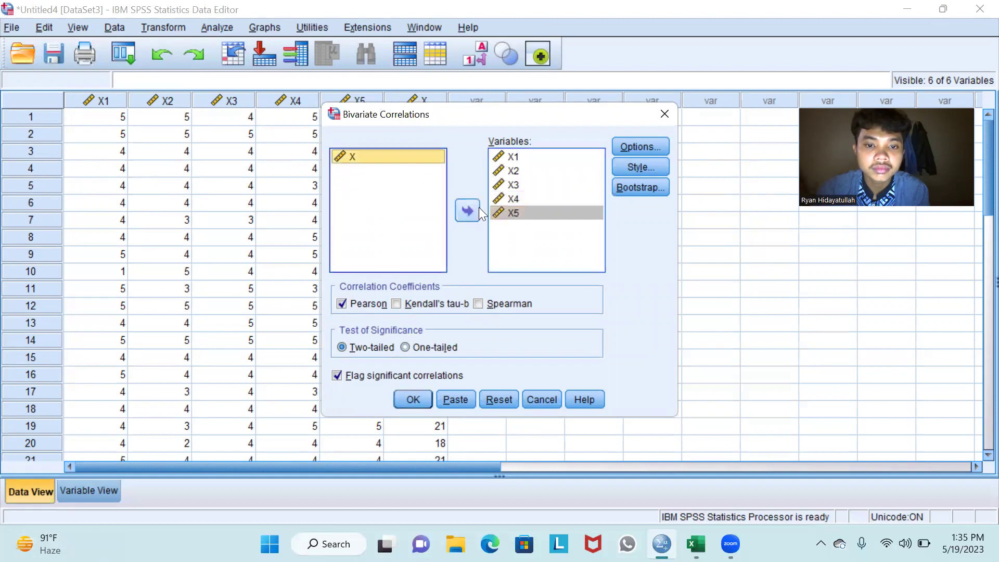
click(468, 211)
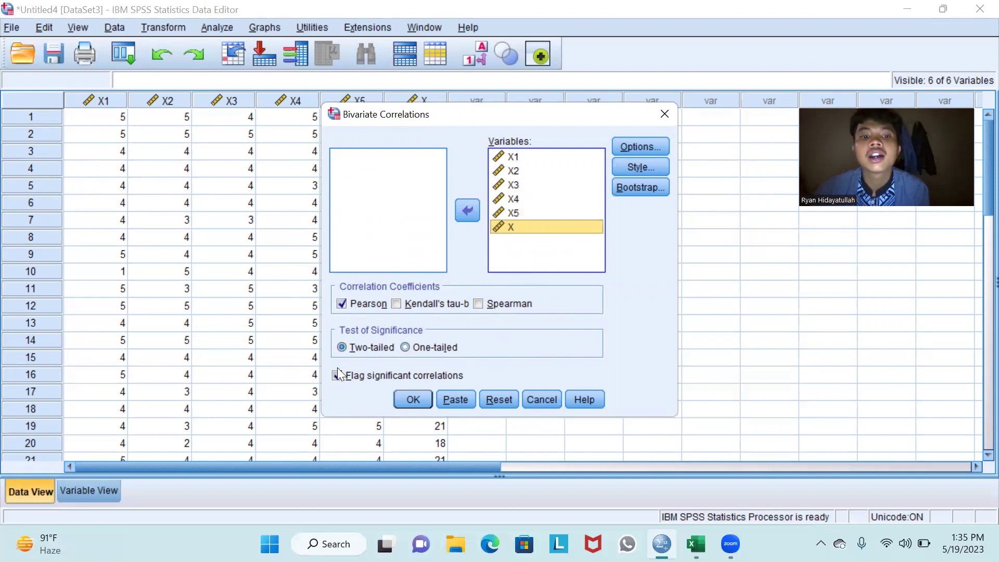
Run the two-tailed Pearson correlation with significant correlations flagged and select the resulting correlations table.
click(413, 394)
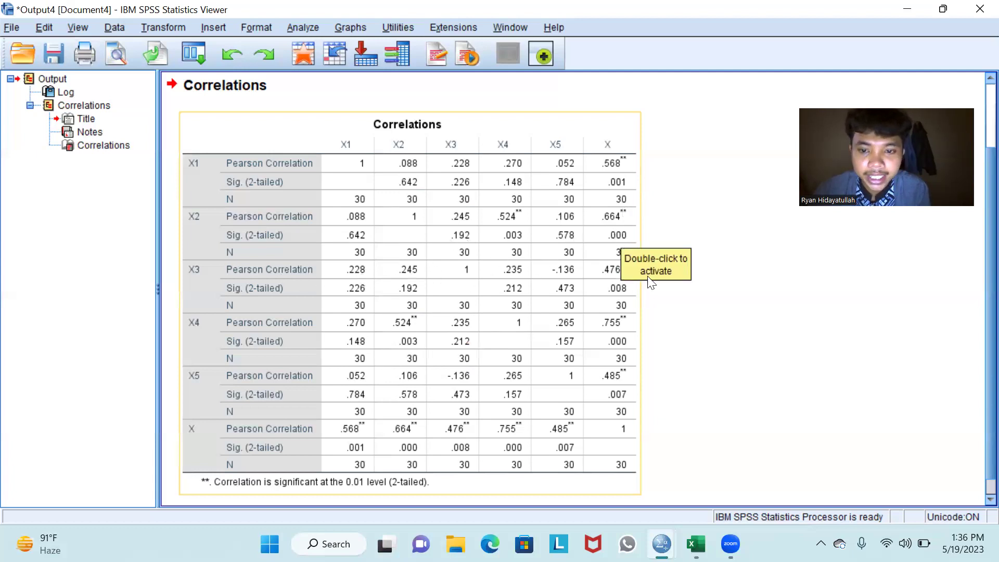
click(616, 272)
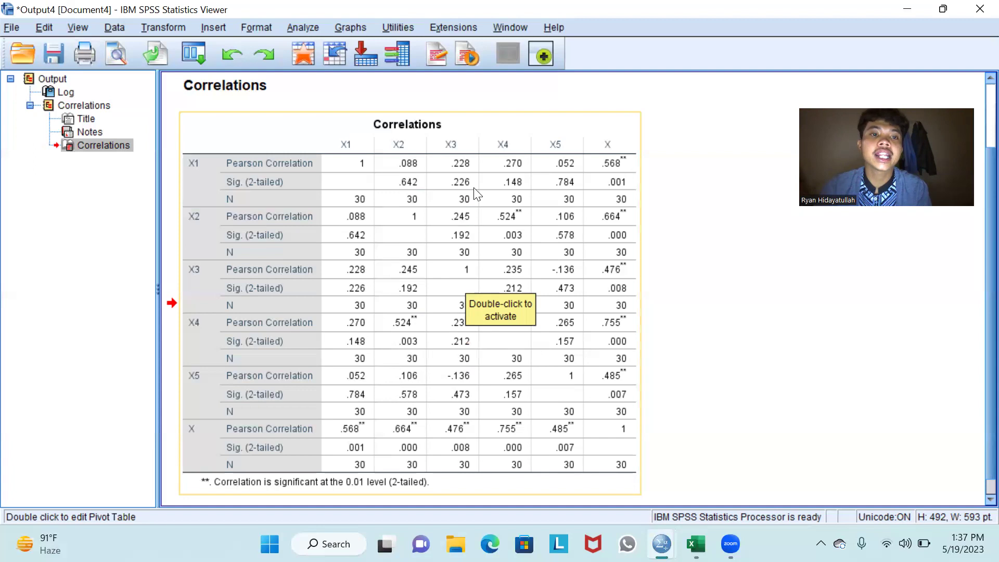
Start a reliability analysis and add X1 and X2 as its items.
click(296, 28)
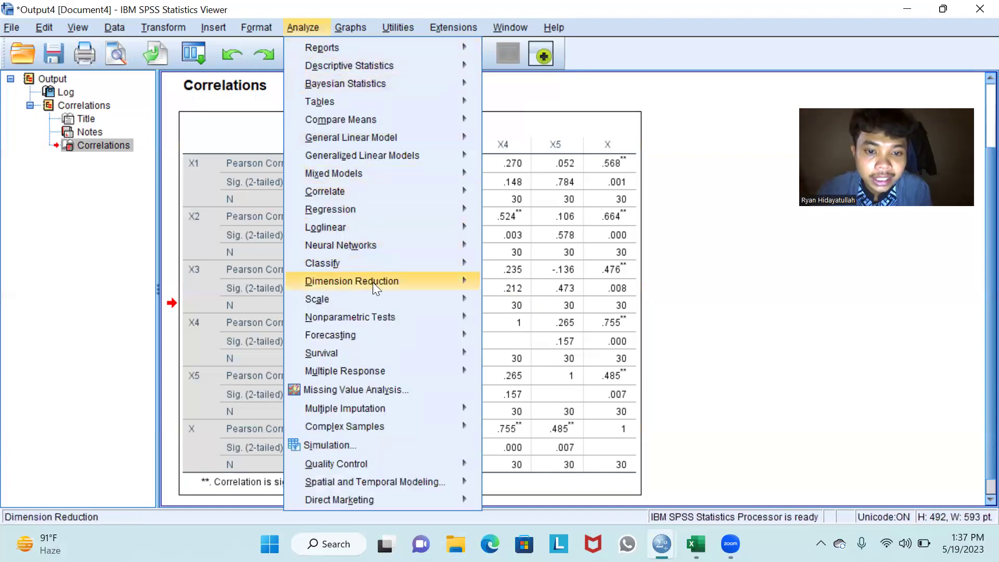
mouse_move(472, 300)
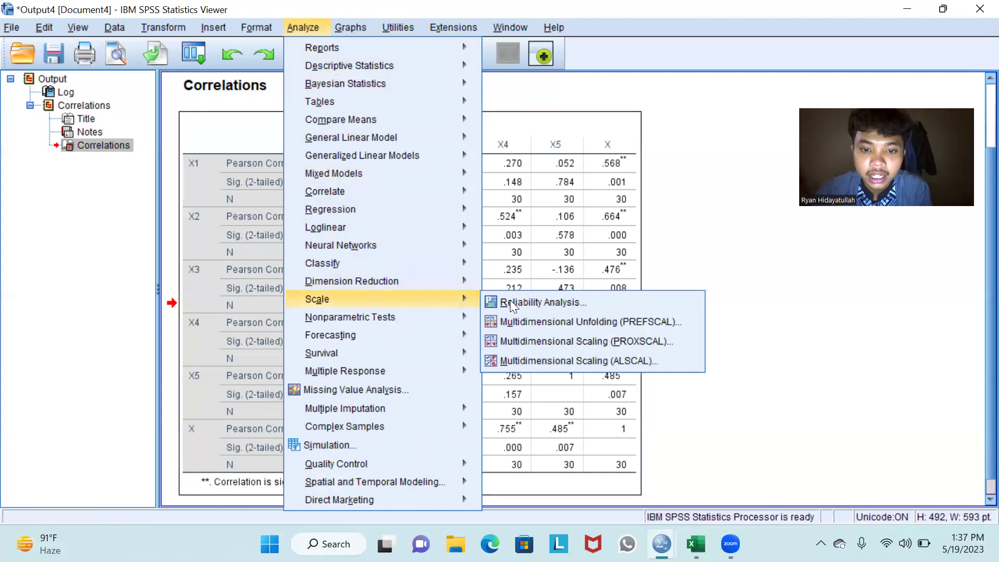
click(538, 300)
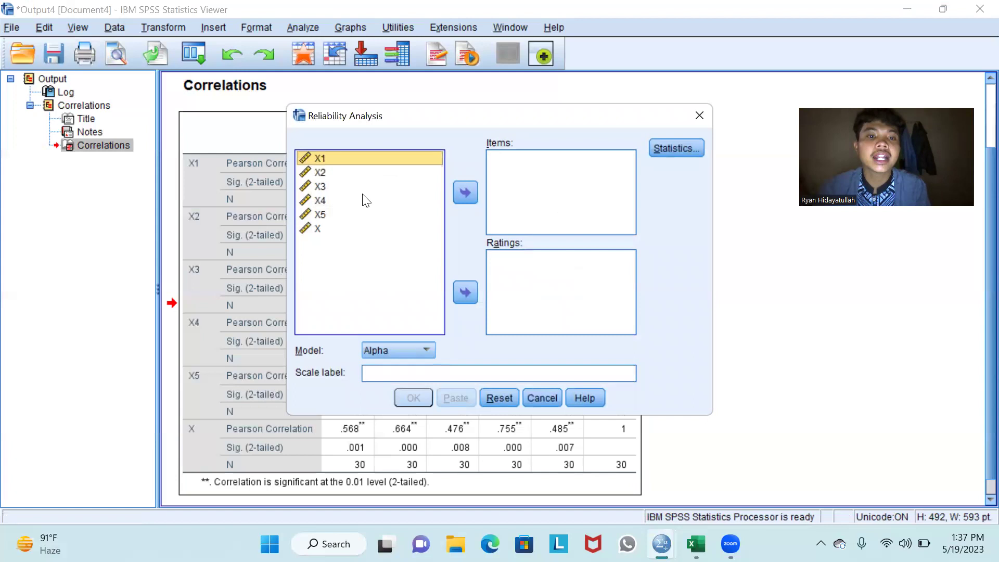
click(461, 192)
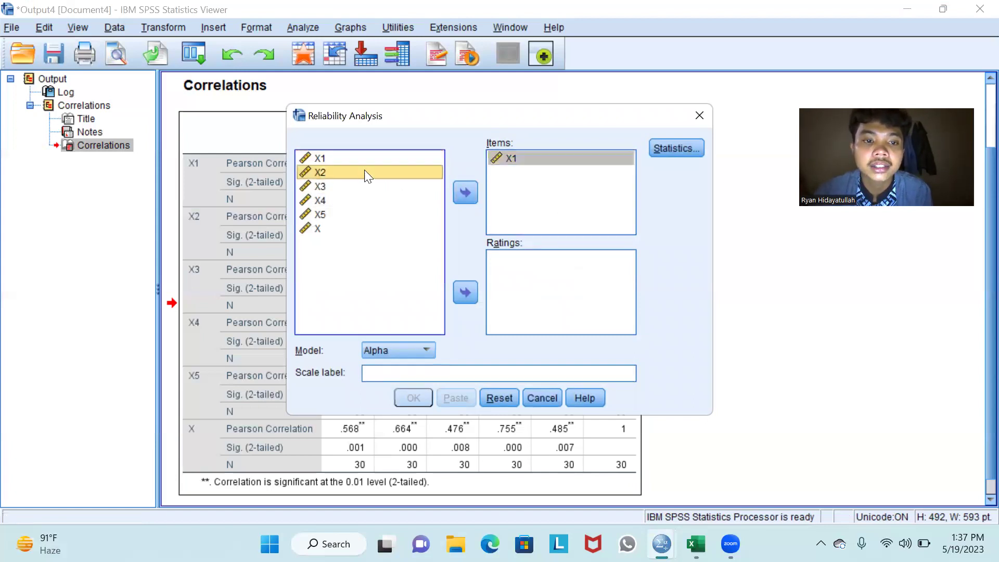
click(459, 194)
Add X3, X4 and X5 to the reliability items and run the analysis with the Alpha model.
click(369, 186)
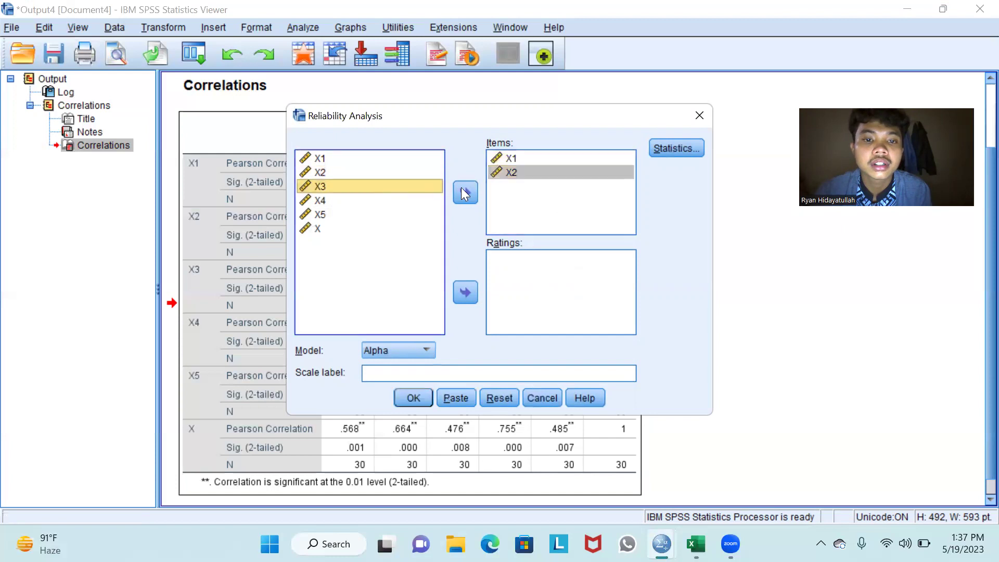
click(461, 190)
click(370, 200)
click(456, 190)
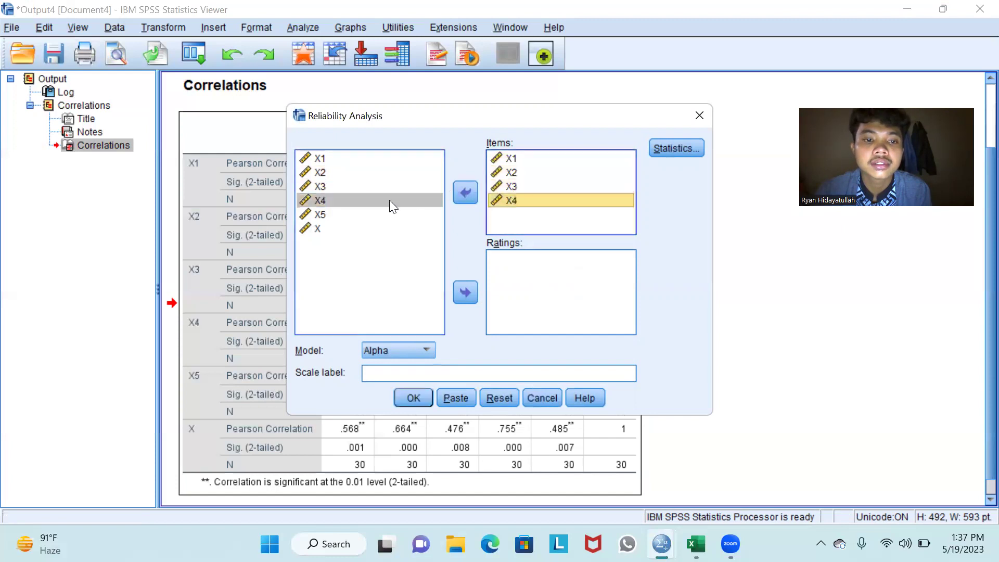
drag(389, 213, 389, 211)
click(461, 194)
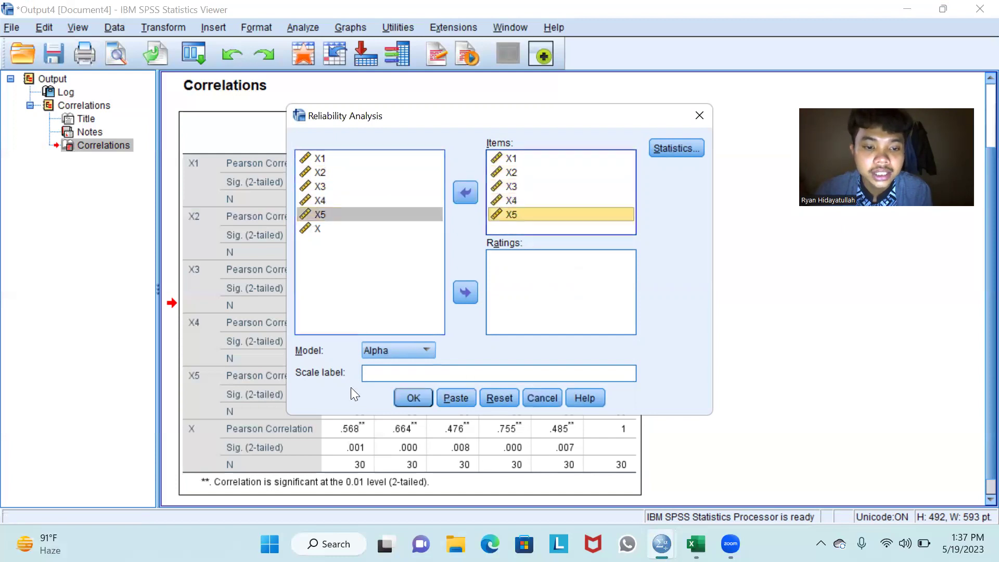
click(419, 398)
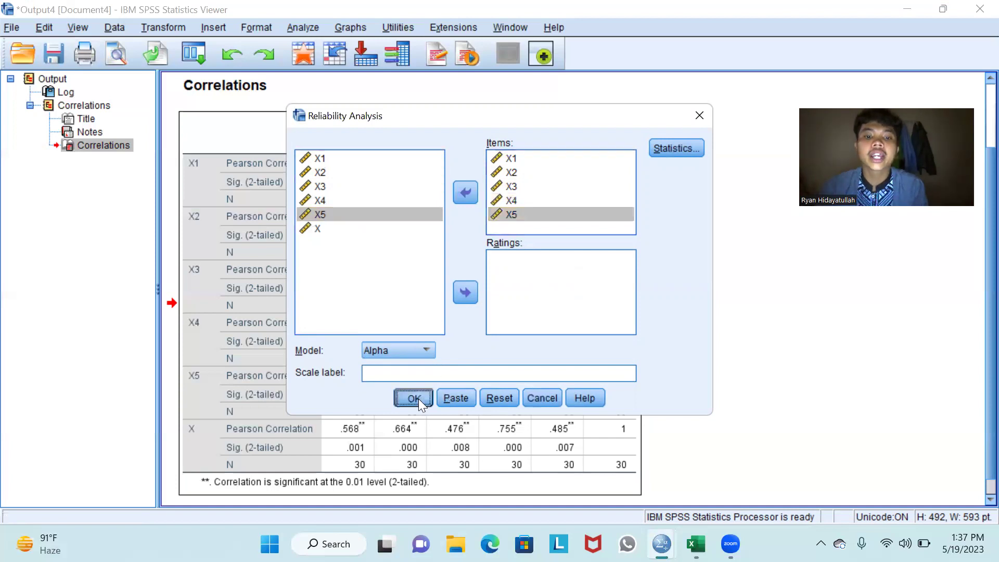
scroll(357, 354, down, 3)
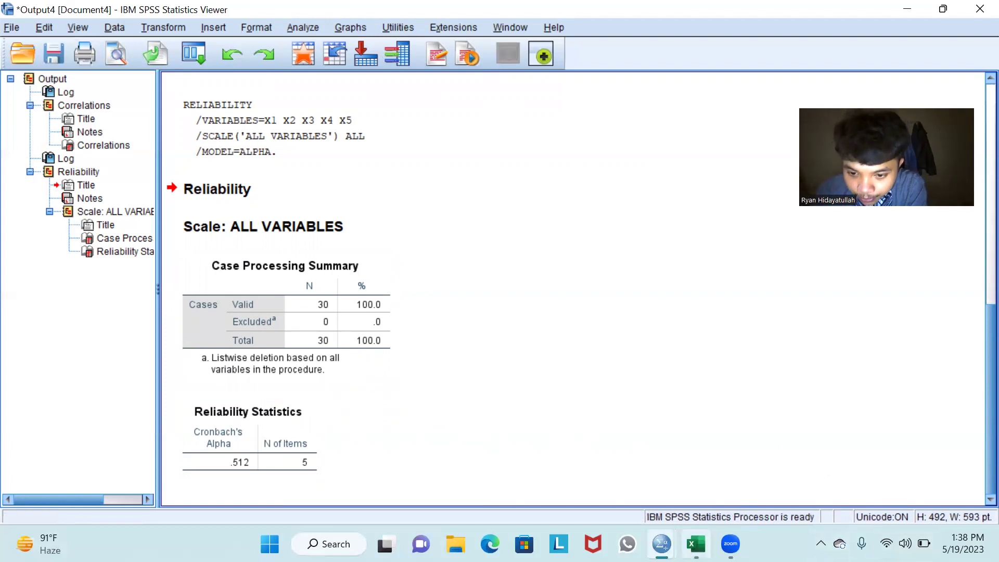
Switch to Excel and copy the data rows of columns X1 to X6 and X, A2:G31, on the DISIPLIN KERJA sheet.
click(696, 544)
click(254, 495)
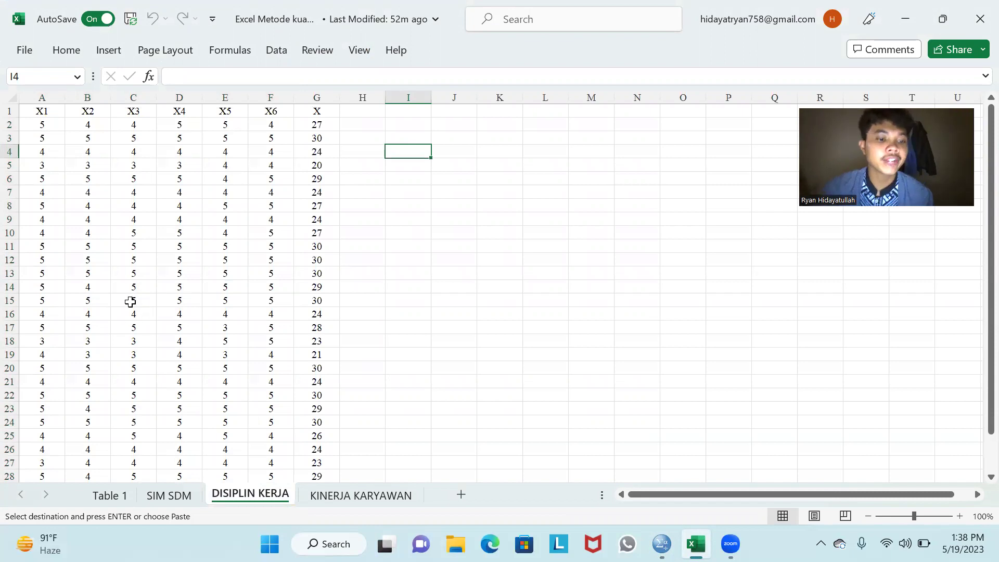
drag(36, 127, 298, 162)
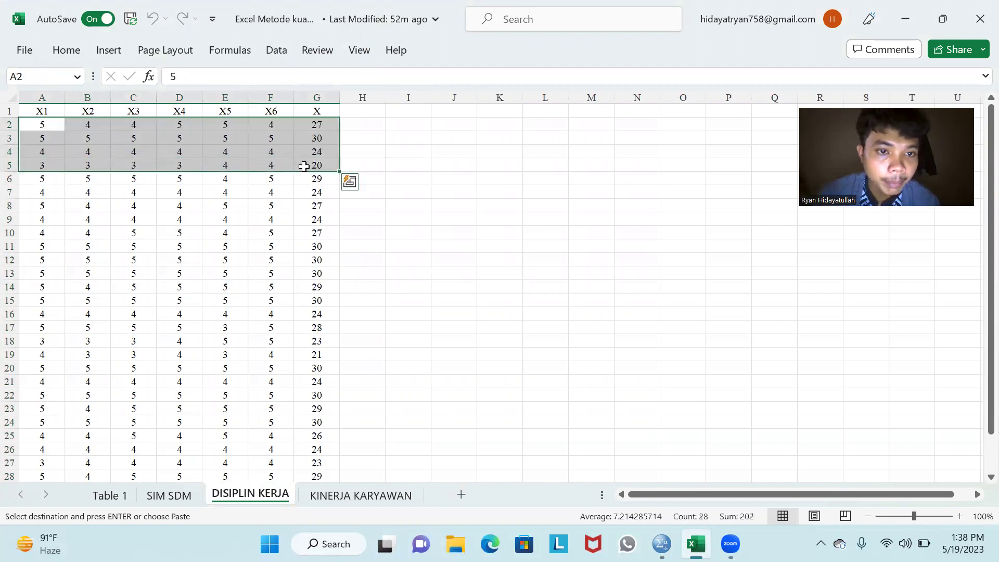
click(58, 128)
drag(63, 130, 316, 448)
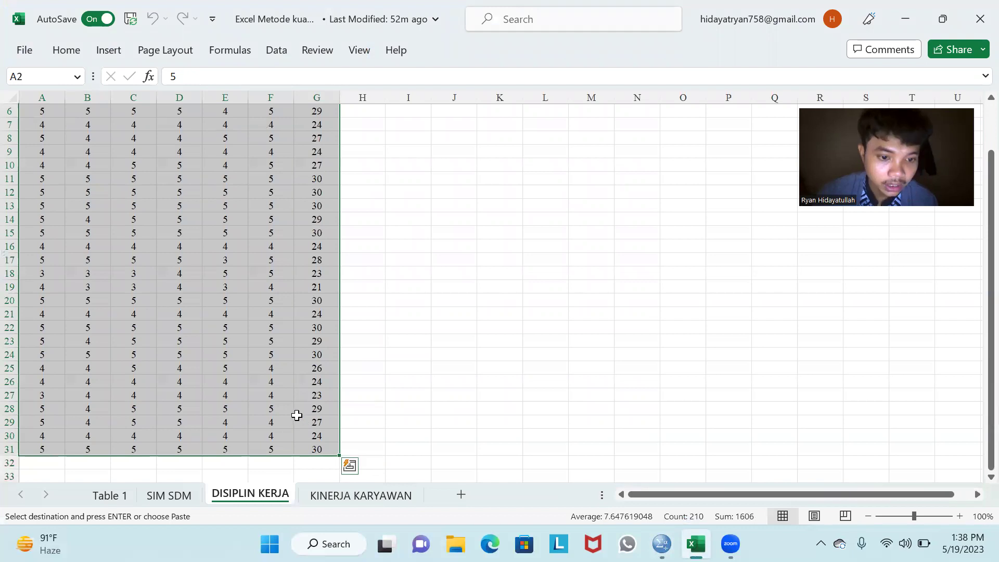
right_click(297, 417)
click(338, 64)
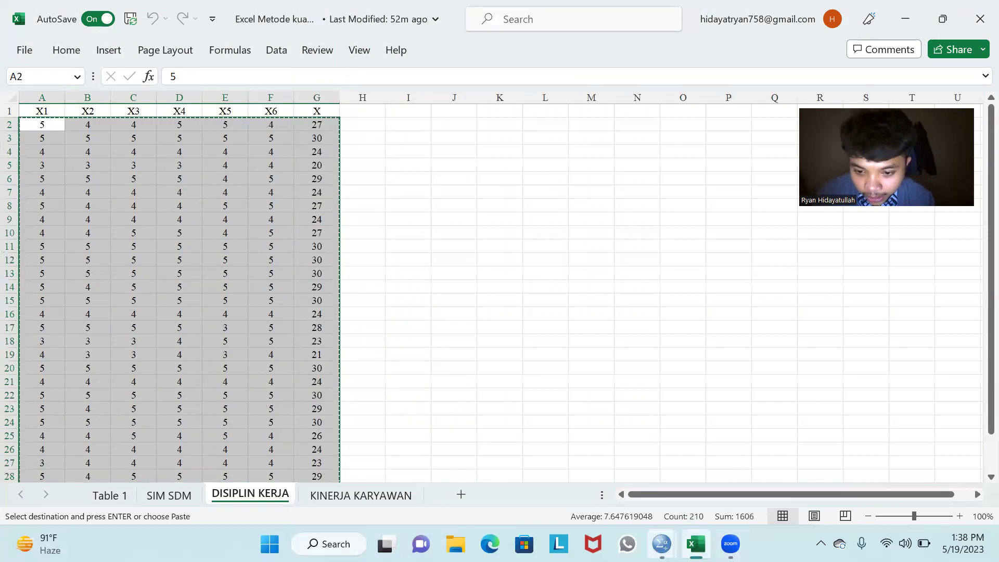
Switch to the SPSS data editor and paste the copied data into a new dataset, starting at the first cell.
click(661, 544)
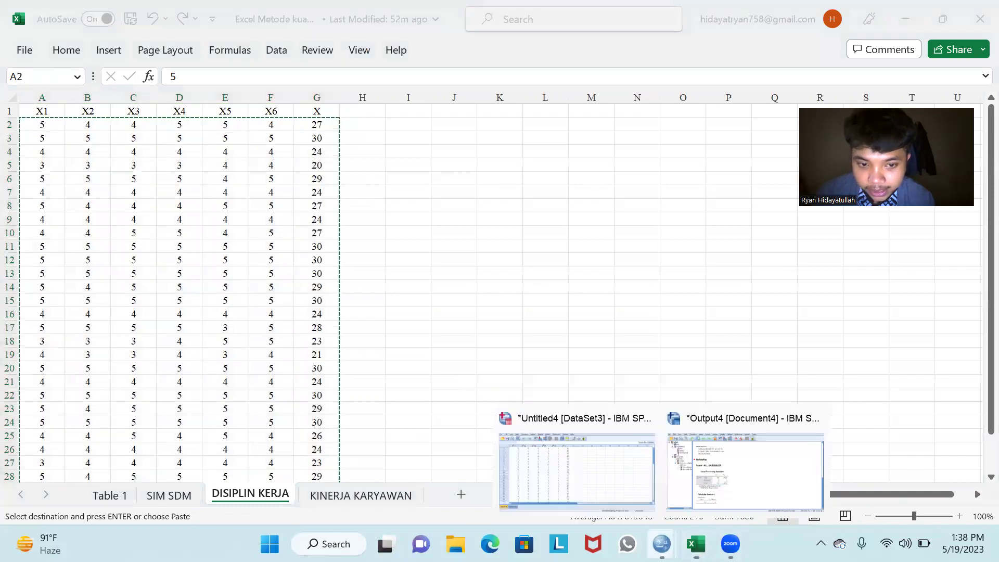
click(519, 495)
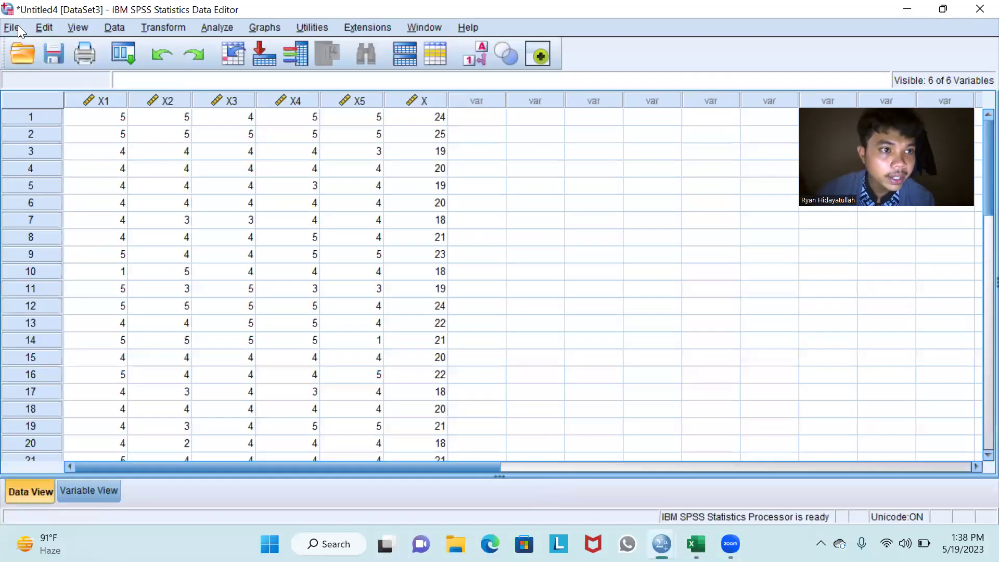
click(13, 28)
mouse_move(58, 47)
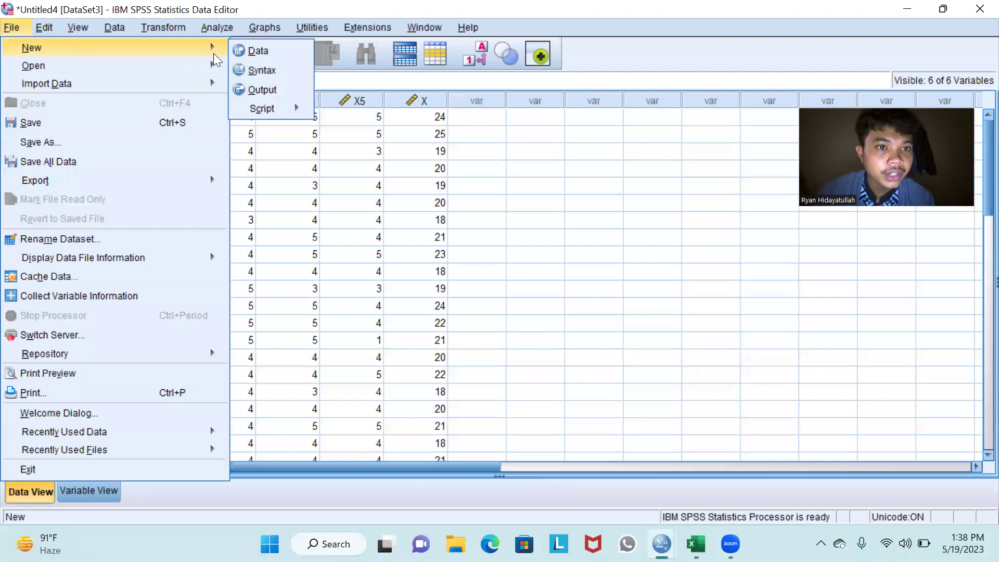
click(264, 52)
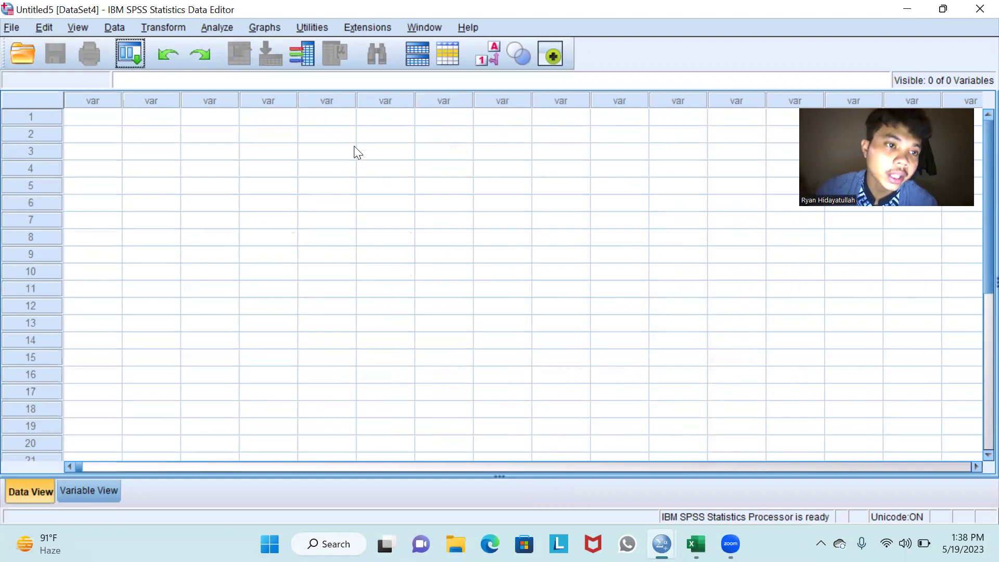
click(94, 111)
right_click(97, 118)
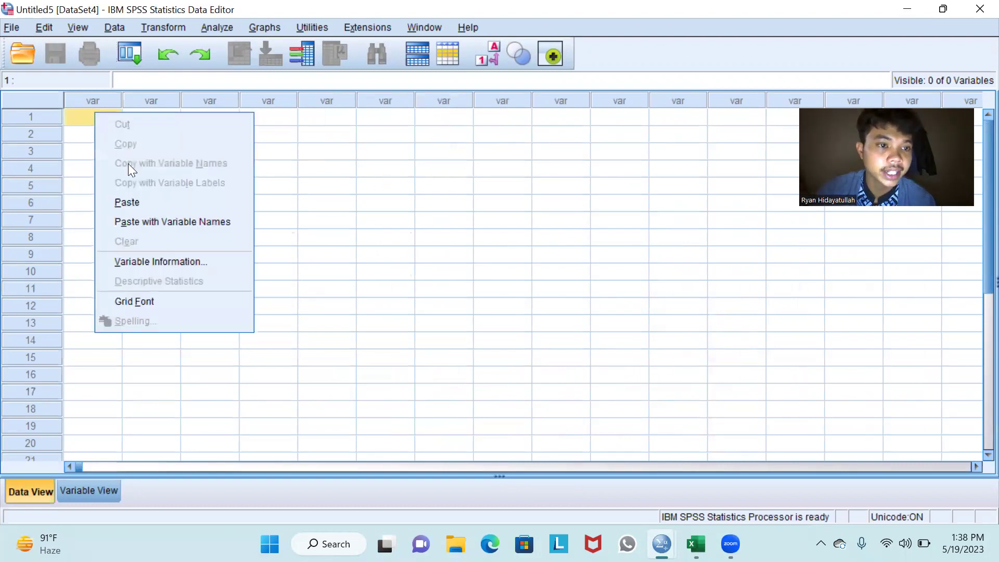
click(127, 202)
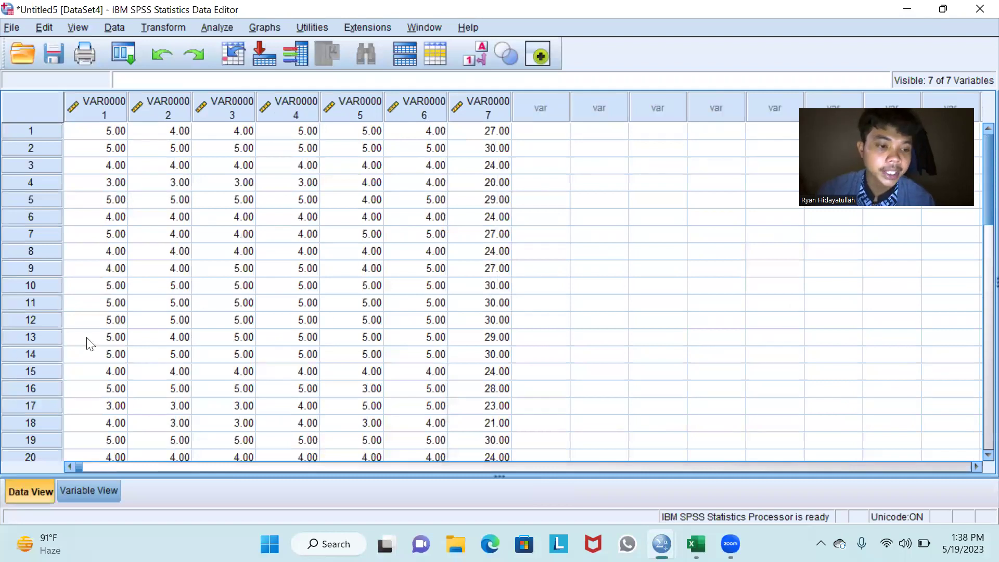
Rename the first three variables of the new dataset as X1, X2 and X3.
click(95, 494)
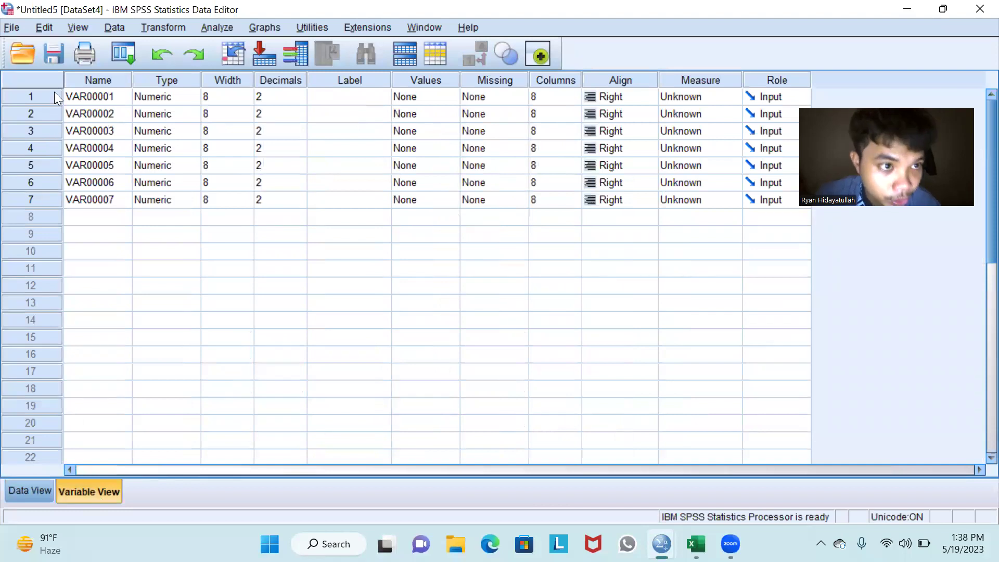
click(87, 96)
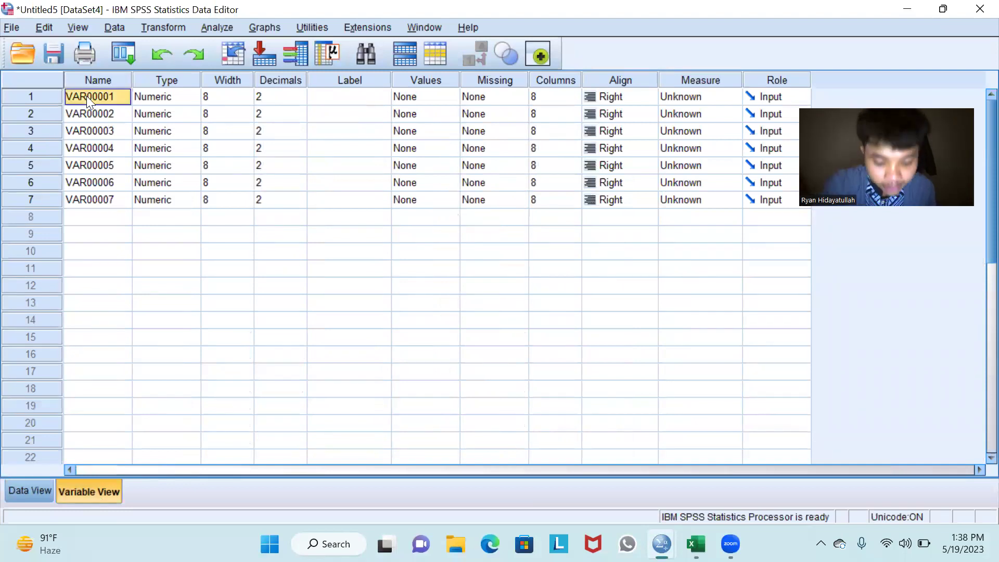
text(X1)
click(111, 114)
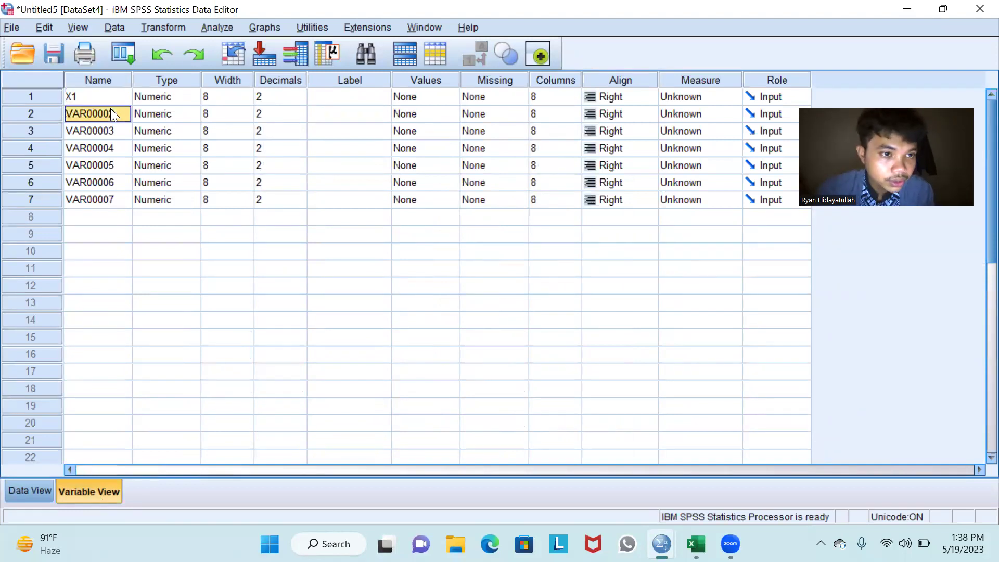
text(X2)
click(106, 129)
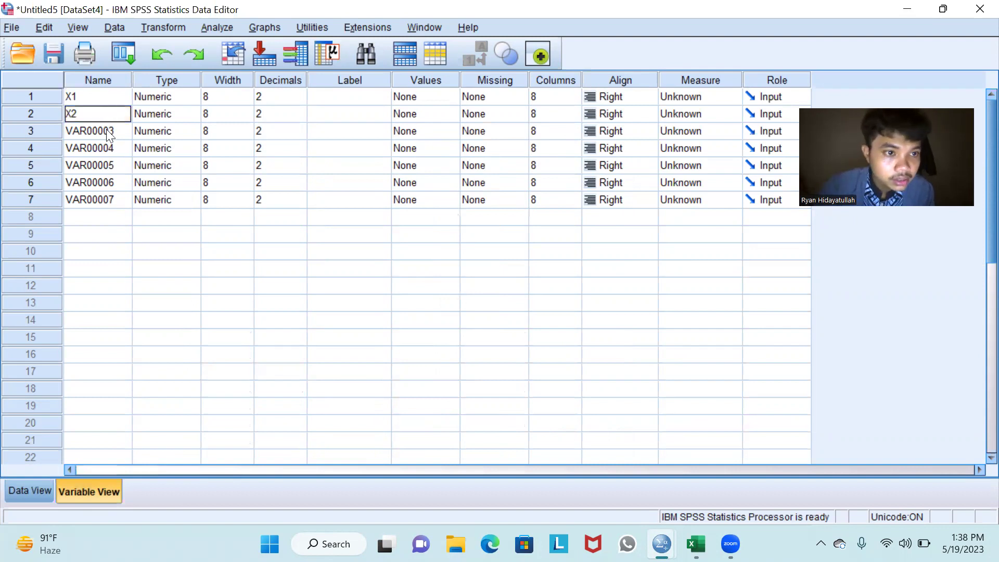
text(X3)
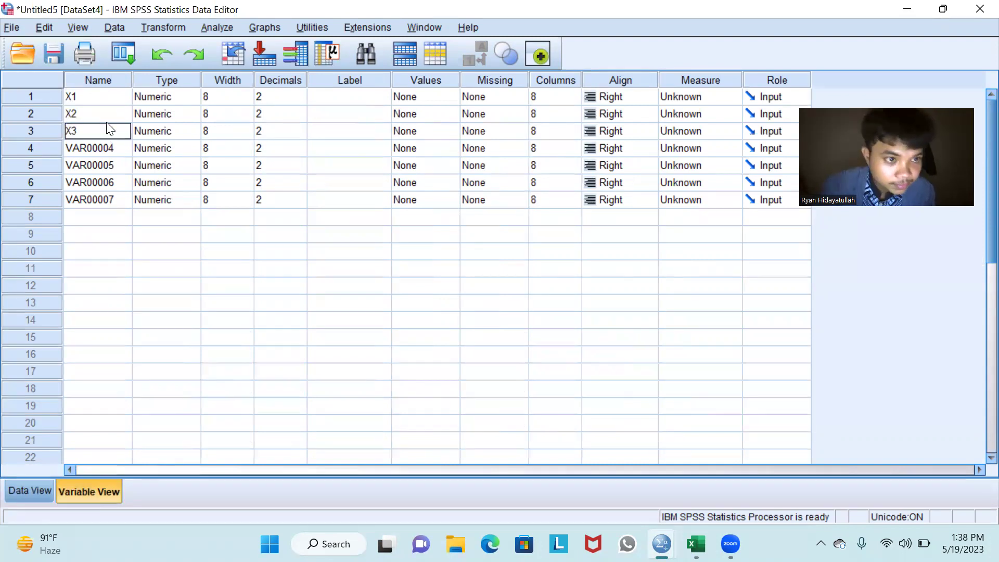
Rename the remaining four variables as X4, X5, X6 and X.
click(114, 151)
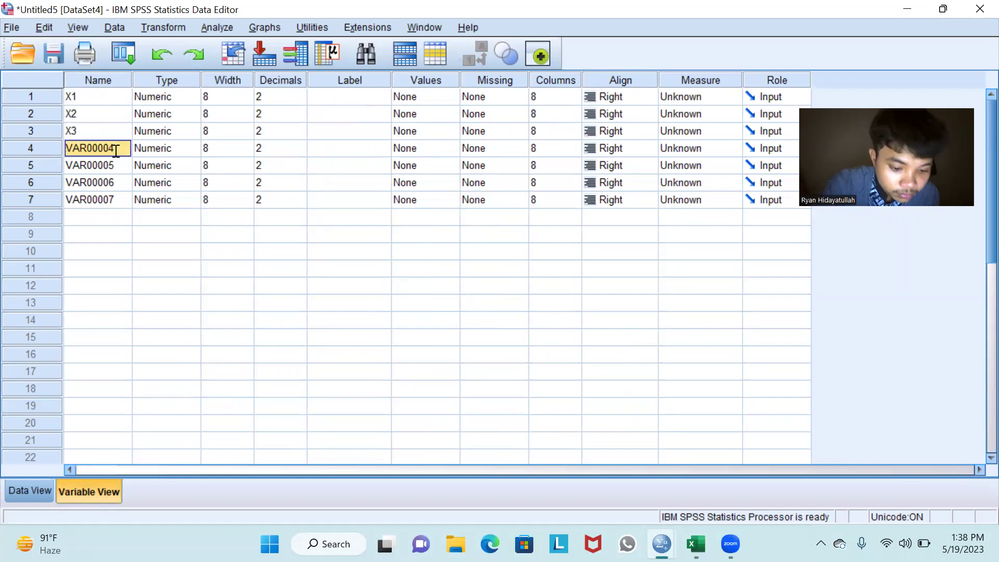
text(X4)
click(110, 166)
text(X5)
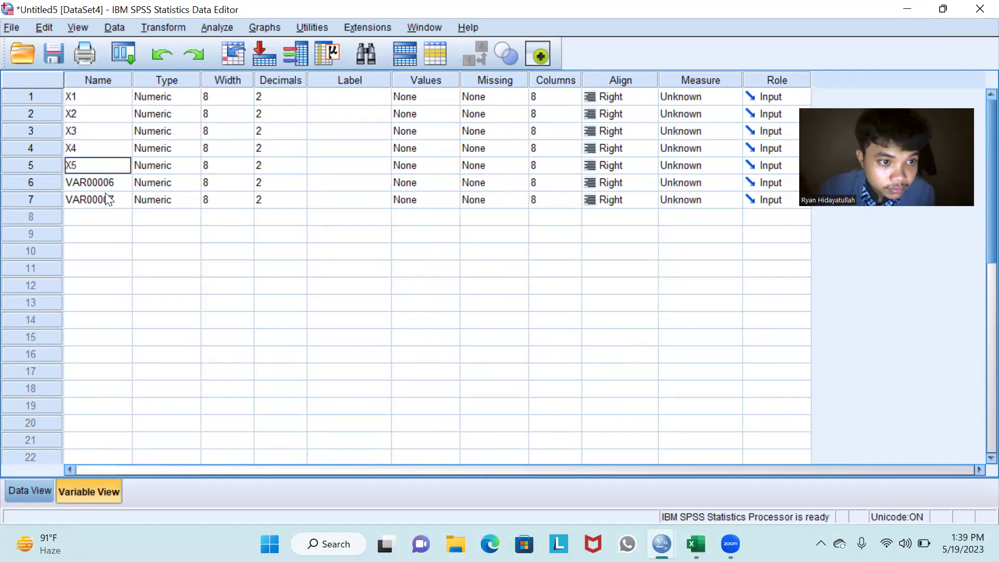
click(109, 180)
text(X6)
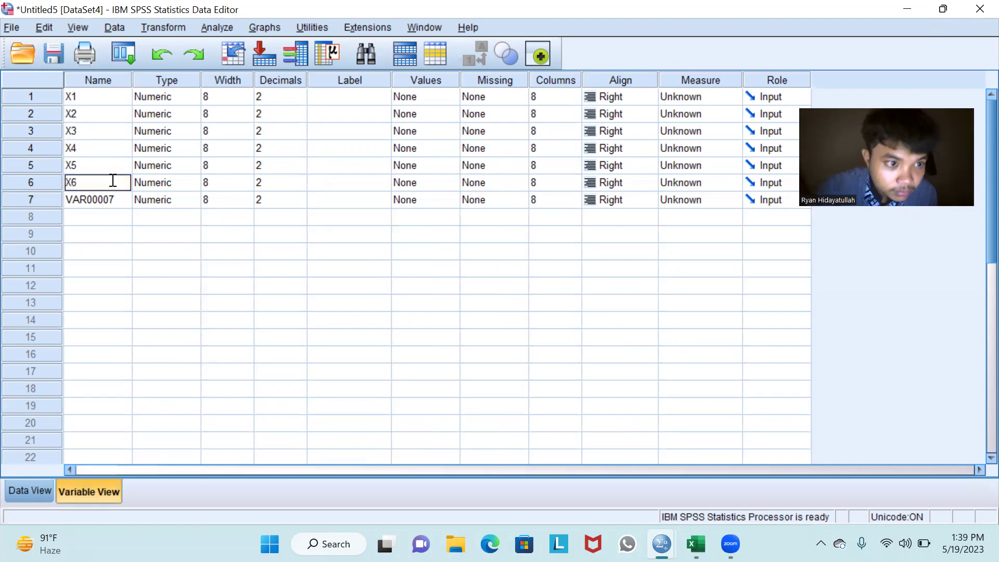
click(114, 195)
text(X)
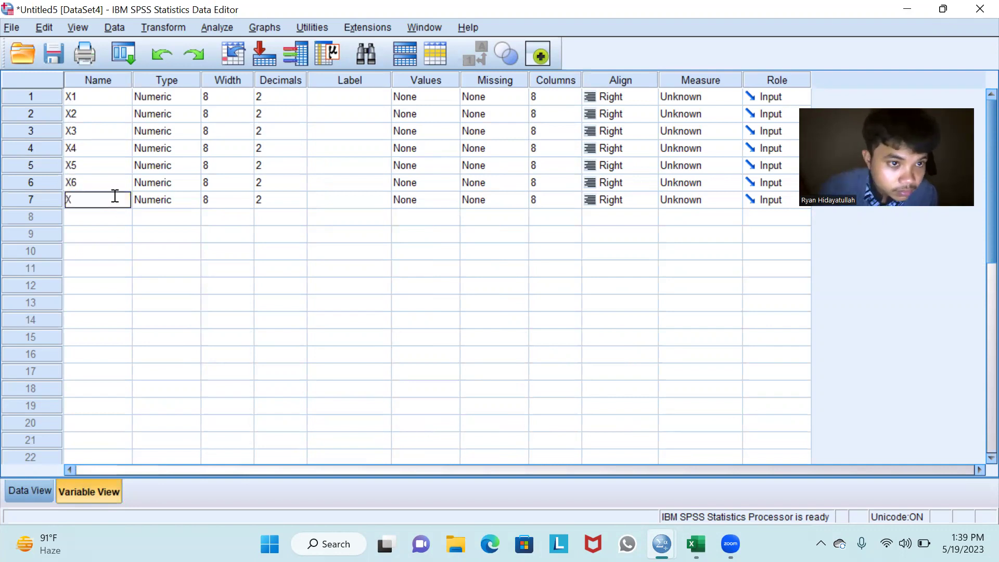
Set the decimal places of variables X1, X2 and X3 to 0.
click(274, 98)
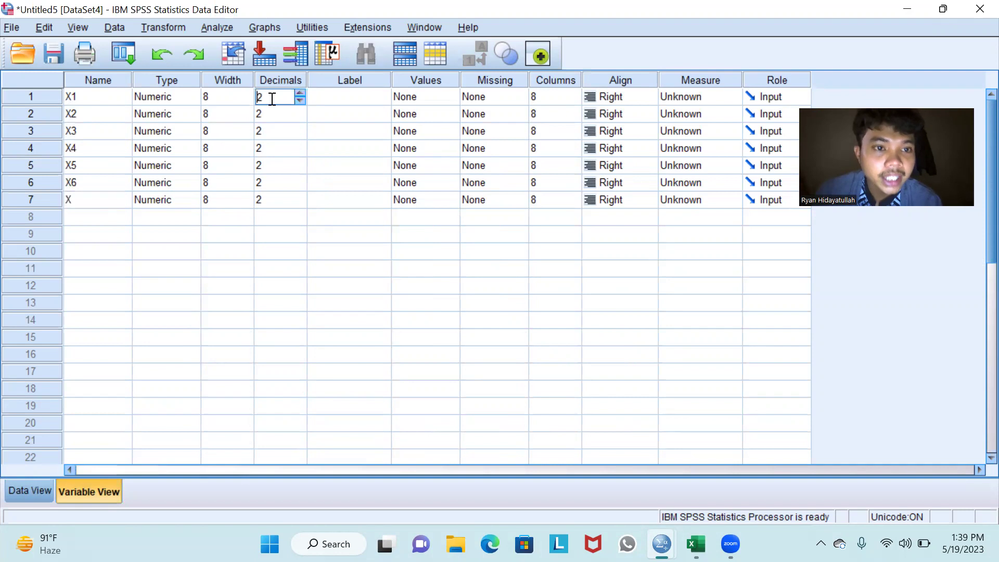
click(300, 100)
click(300, 101)
click(292, 117)
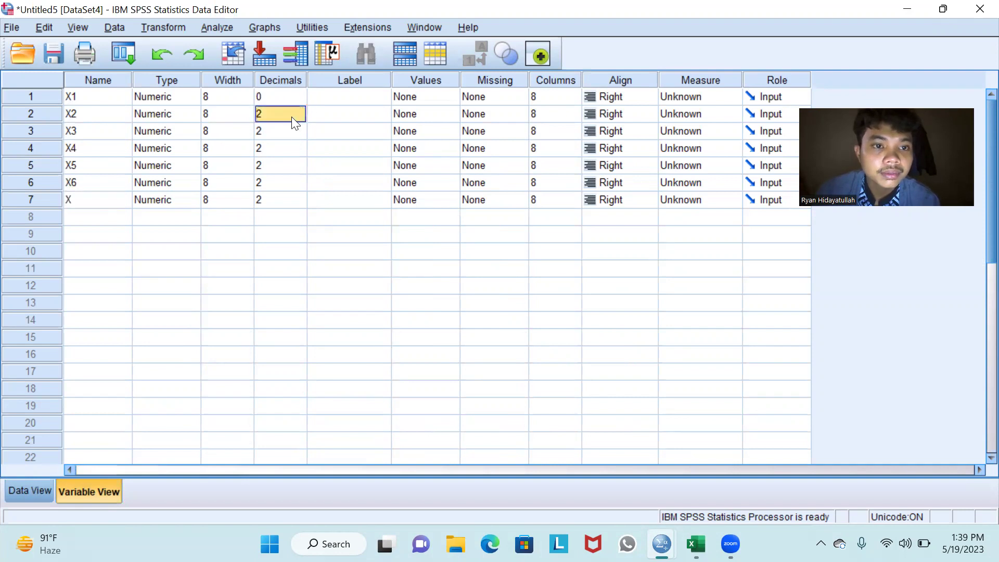
click(300, 117)
click(300, 117)
click(294, 133)
click(301, 135)
click(300, 135)
Set the decimal places of variables X4, X5, X6 and X to 0.
click(302, 155)
click(286, 165)
click(300, 171)
click(300, 171)
click(281, 185)
click(300, 186)
click(300, 186)
click(277, 199)
click(300, 203)
click(300, 203)
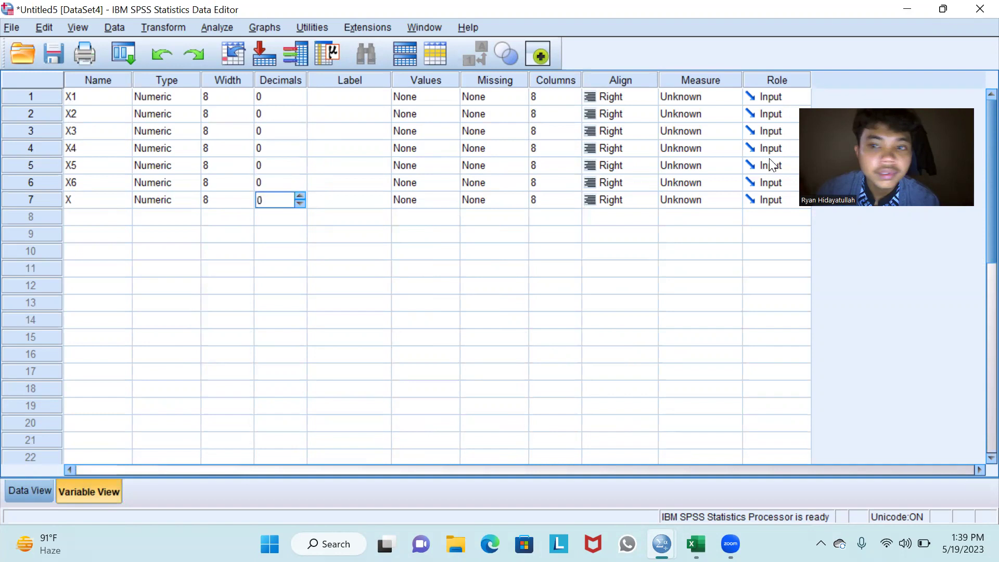
Set the measurement level of variables X1, X2, X3 and X4 to Scale.
click(709, 99)
click(701, 117)
click(705, 122)
click(704, 134)
click(705, 135)
click(705, 149)
click(704, 149)
click(704, 165)
Set the measurement level of variables X5, X6 and X to Scale.
click(707, 165)
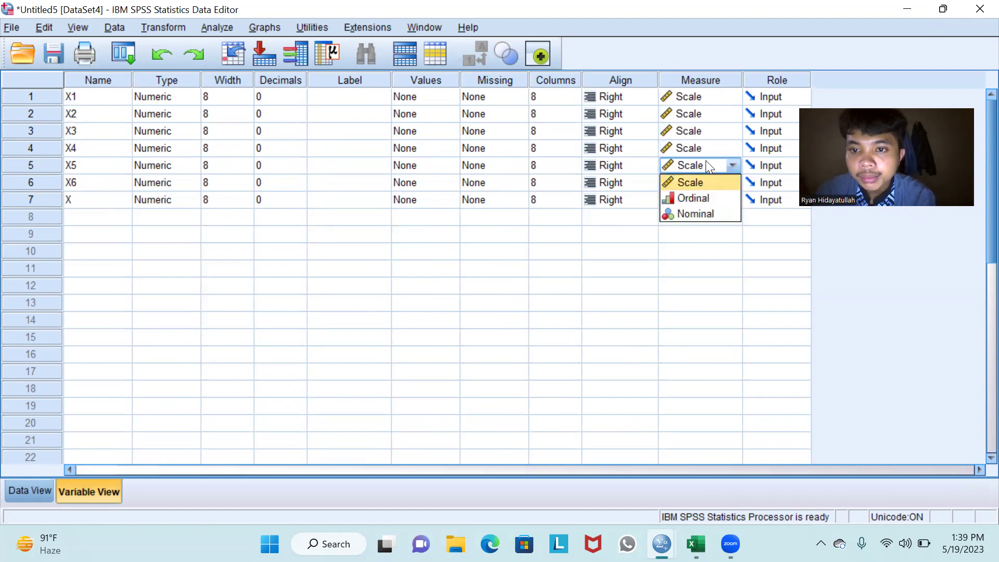
click(706, 182)
click(699, 183)
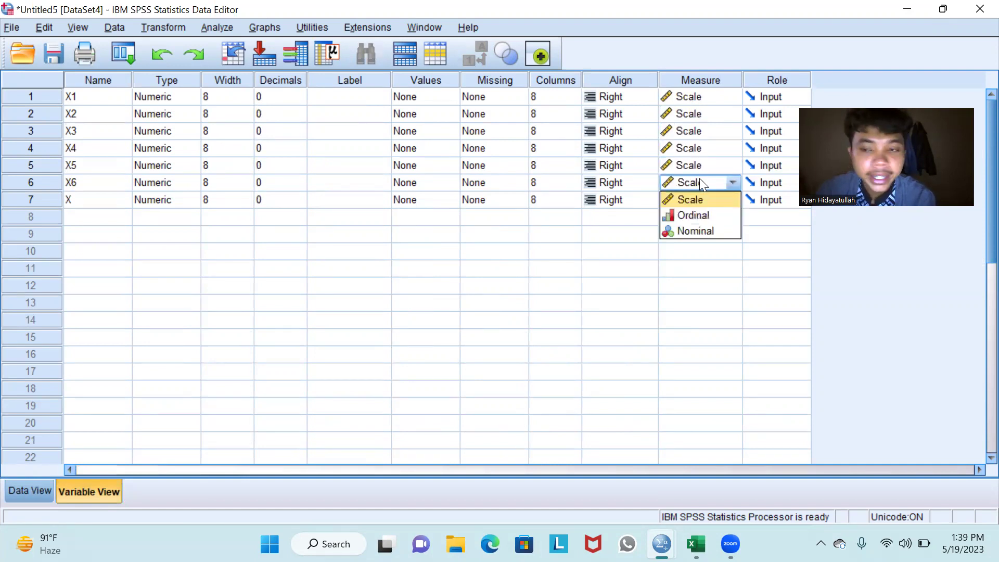
click(693, 199)
click(694, 200)
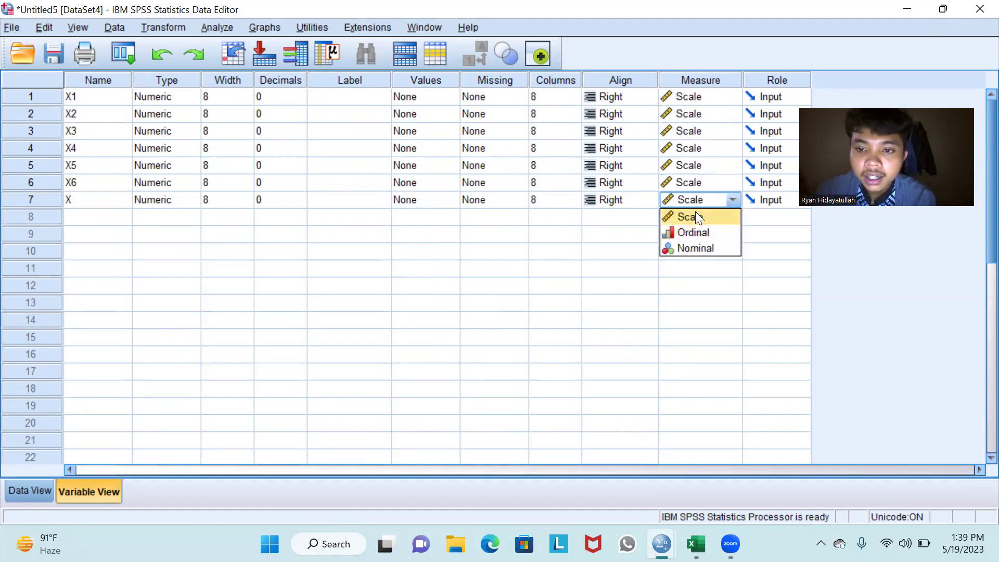
click(696, 213)
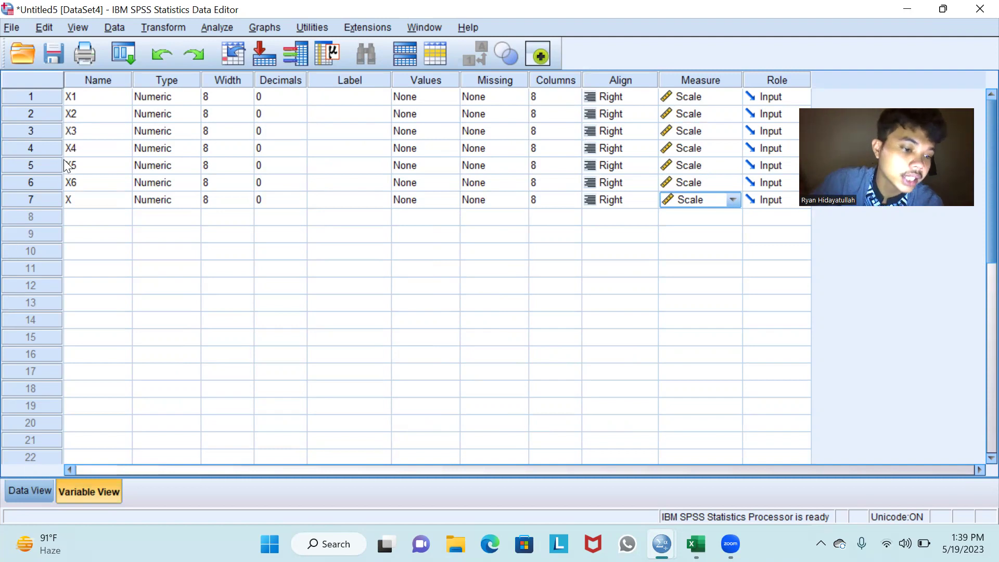
Return to the data values and set up a bivariate correlation with X1, X2, X3 and X4 as variables.
click(40, 486)
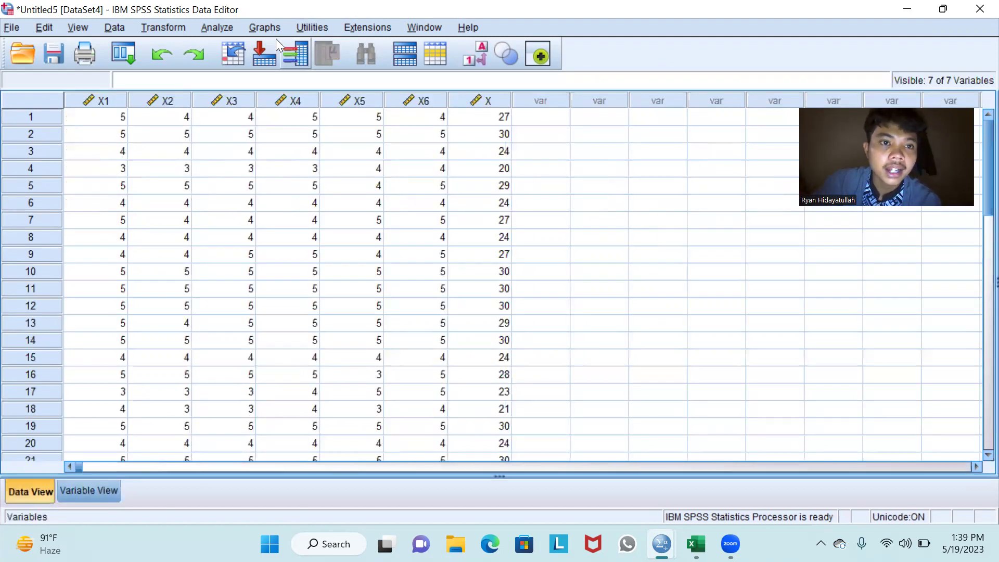
click(221, 27)
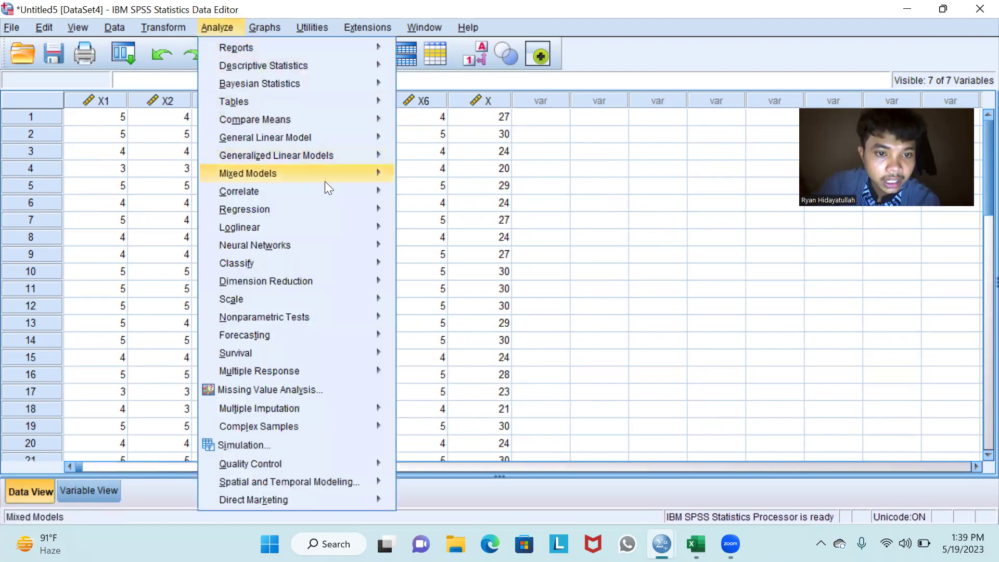
mouse_move(356, 192)
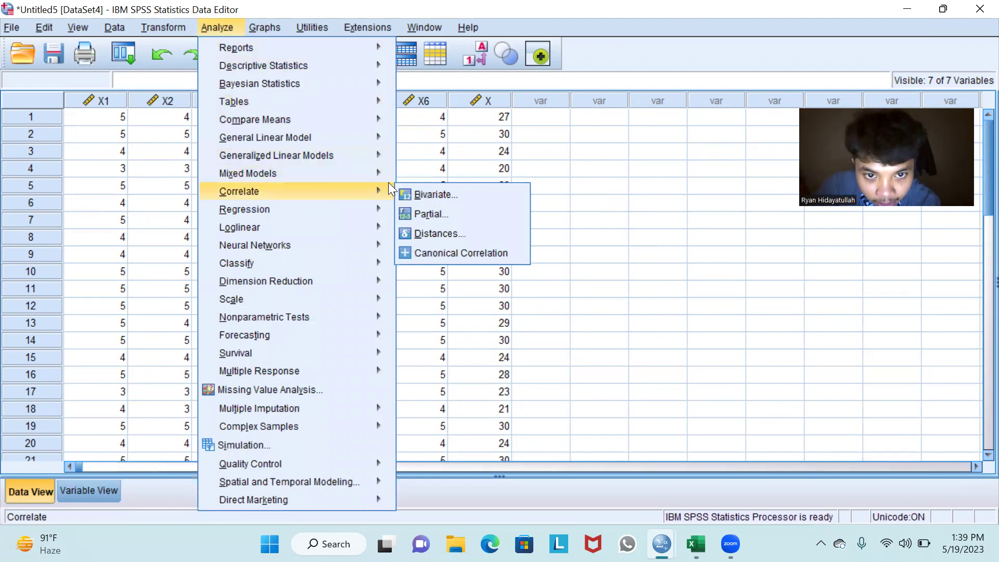
click(433, 195)
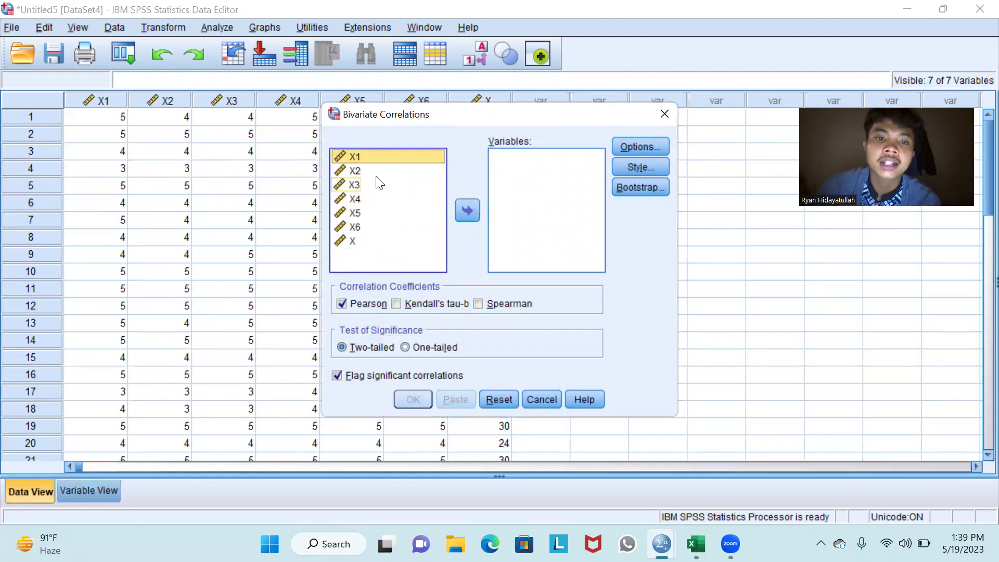
click(465, 208)
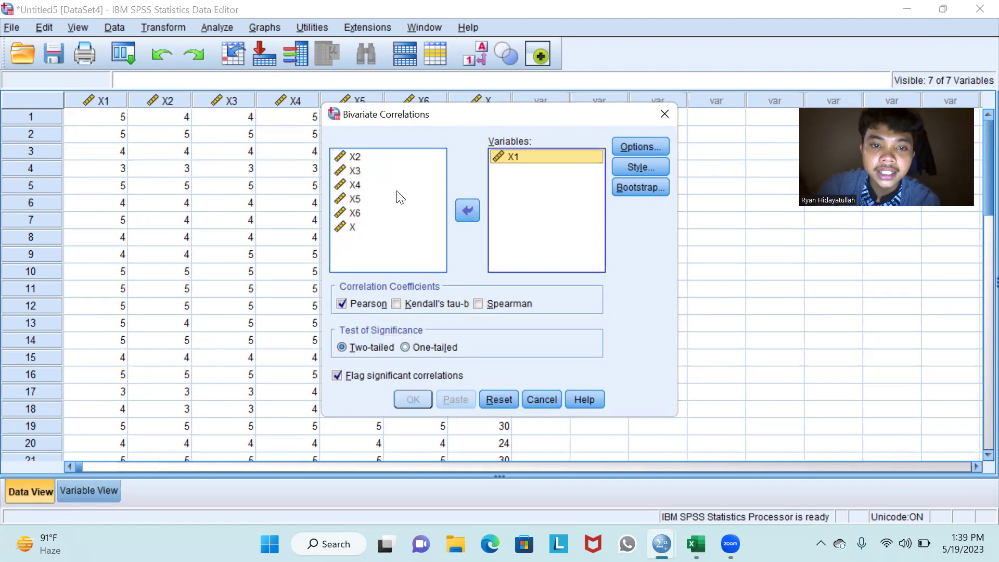
click(368, 158)
click(466, 209)
click(467, 210)
click(404, 169)
click(413, 156)
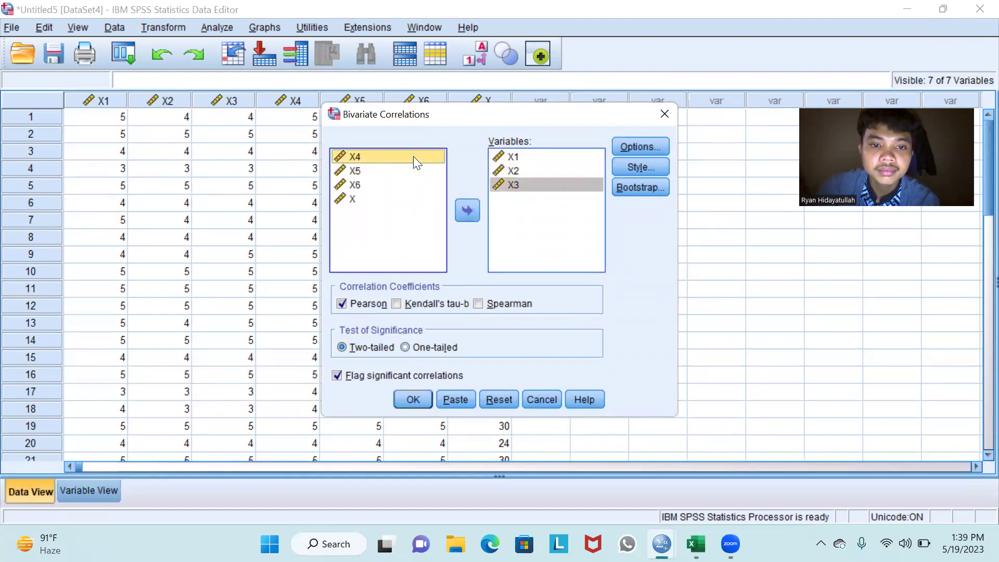
click(466, 209)
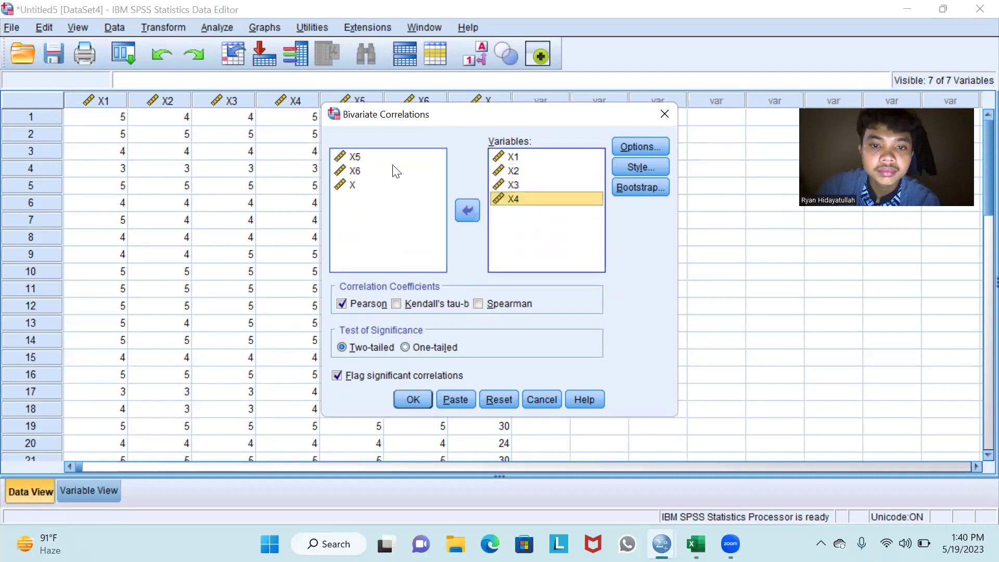
Add X5, X6 and X to the correlation variables and run the two-tailed Pearson correlation.
click(467, 210)
click(388, 156)
click(461, 211)
click(378, 162)
click(462, 210)
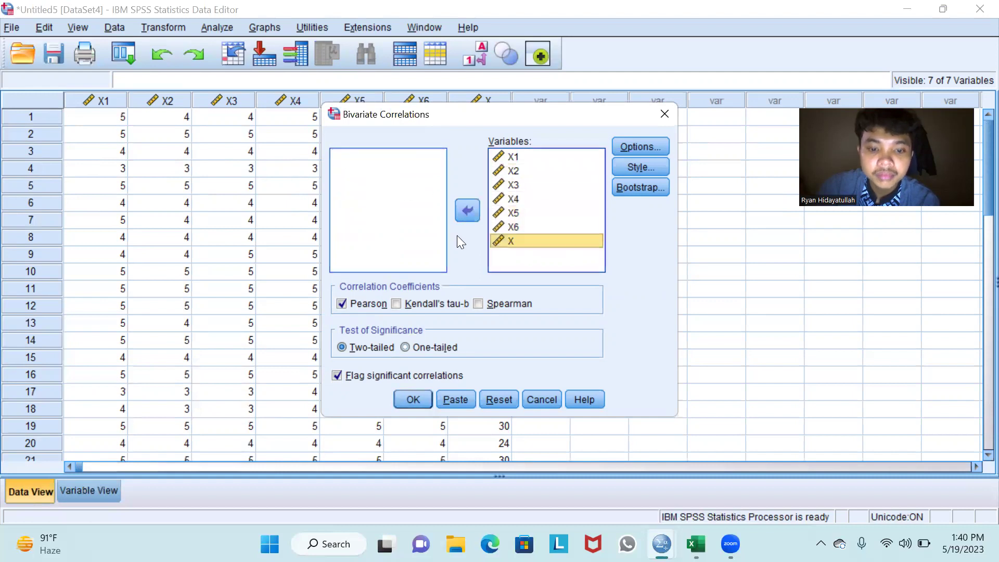
click(418, 396)
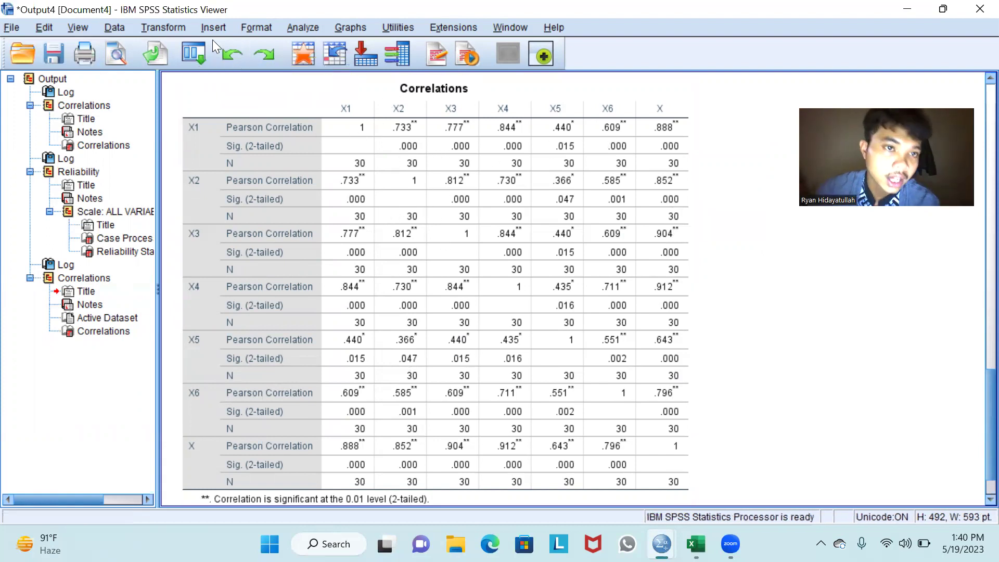
Set up a reliability analysis with X1, X2, X3 and X4 as items.
click(312, 29)
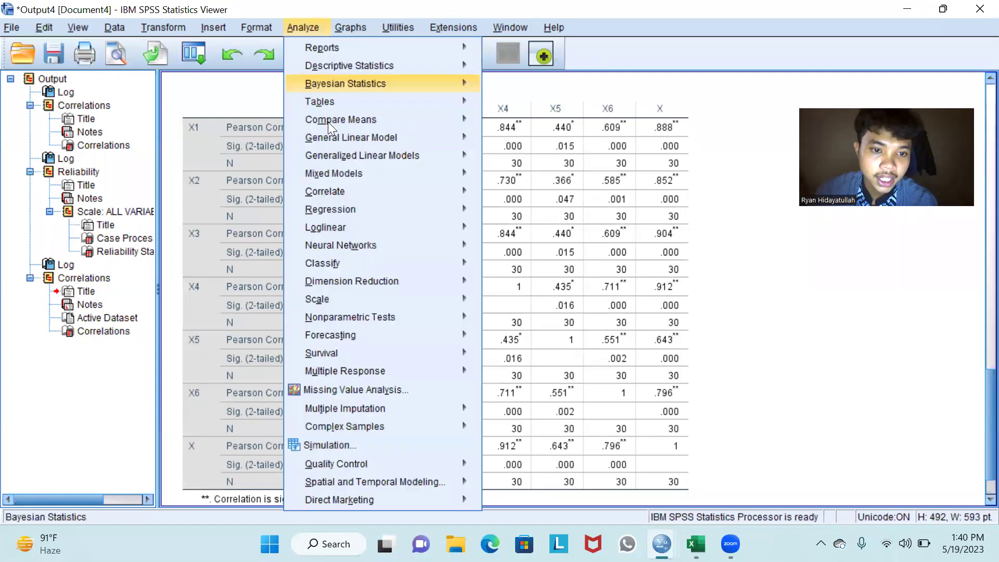
mouse_move(435, 300)
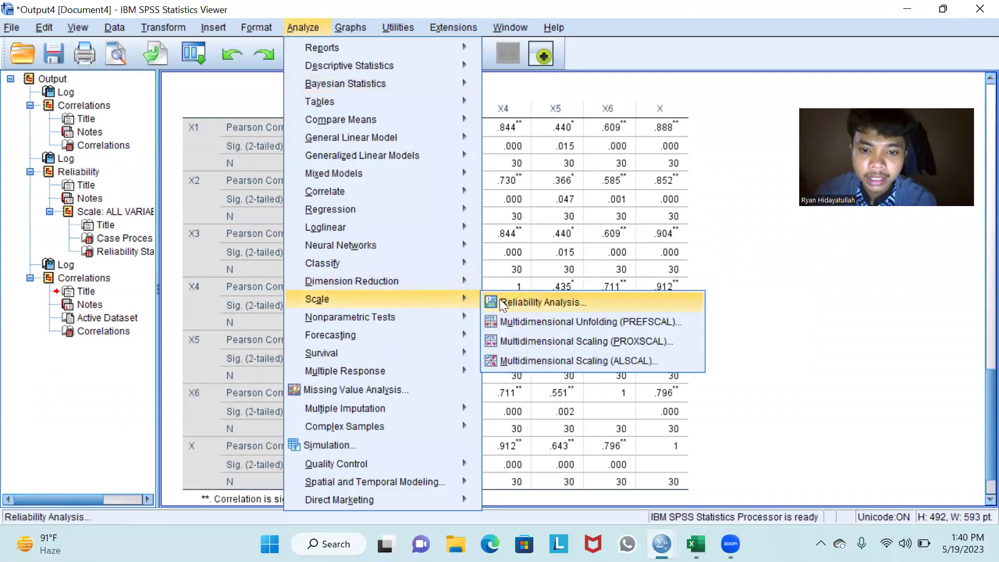
click(518, 305)
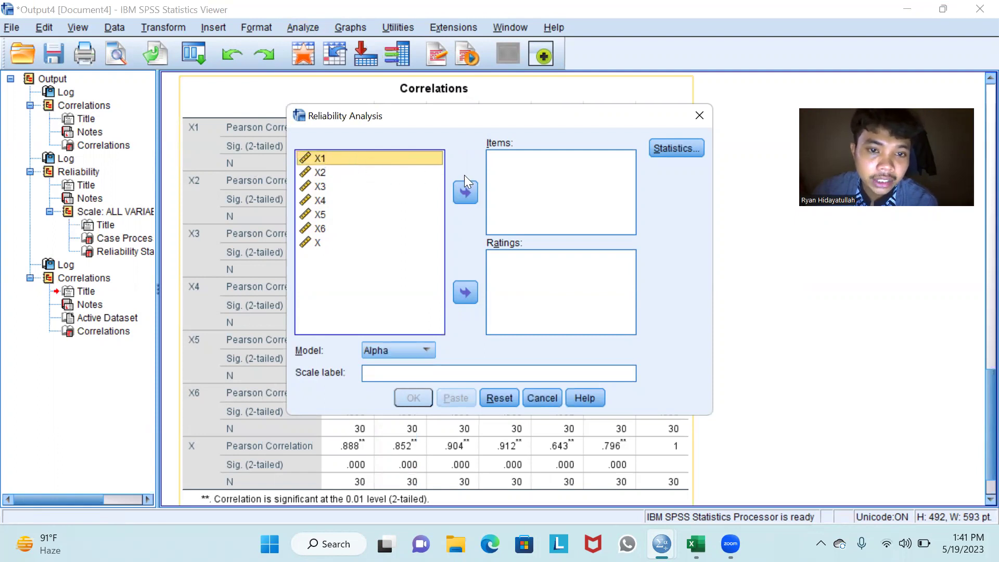
click(465, 192)
click(321, 173)
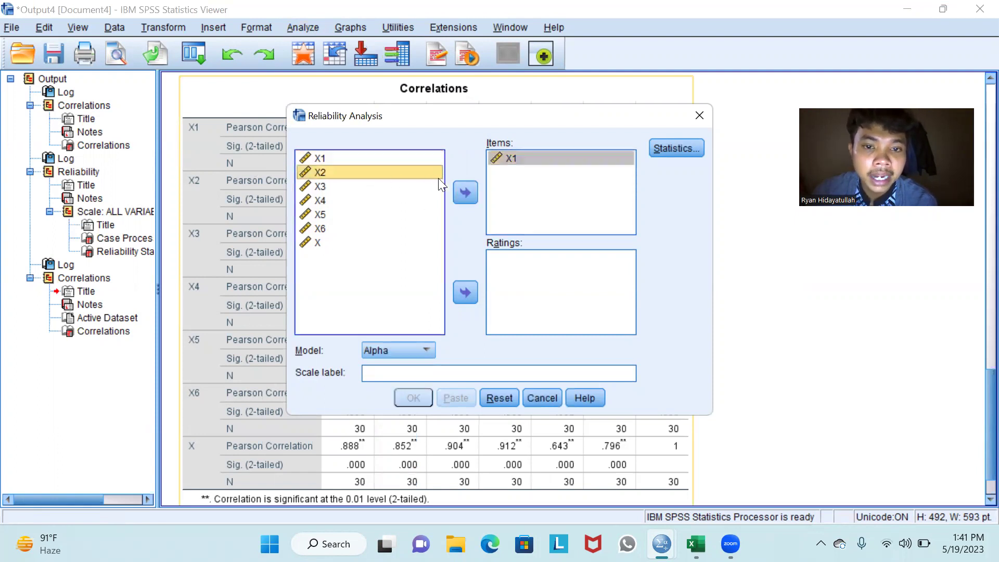
click(465, 192)
click(339, 187)
click(462, 193)
click(390, 201)
click(469, 190)
Add X5 and X6 to the reliability items, run the analysis with the Alpha model and review the output.
click(320, 214)
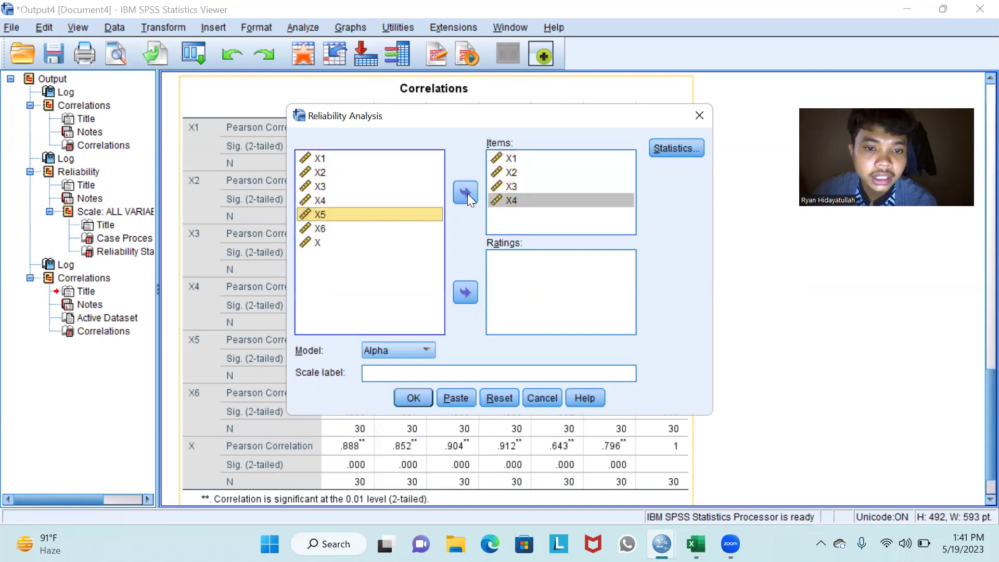
click(465, 193)
click(333, 228)
click(470, 193)
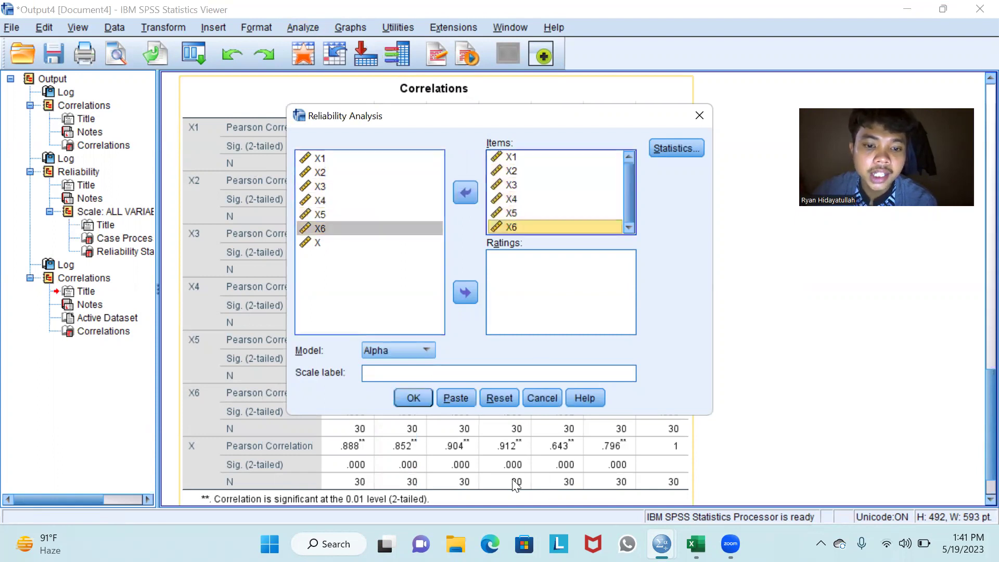
click(411, 400)
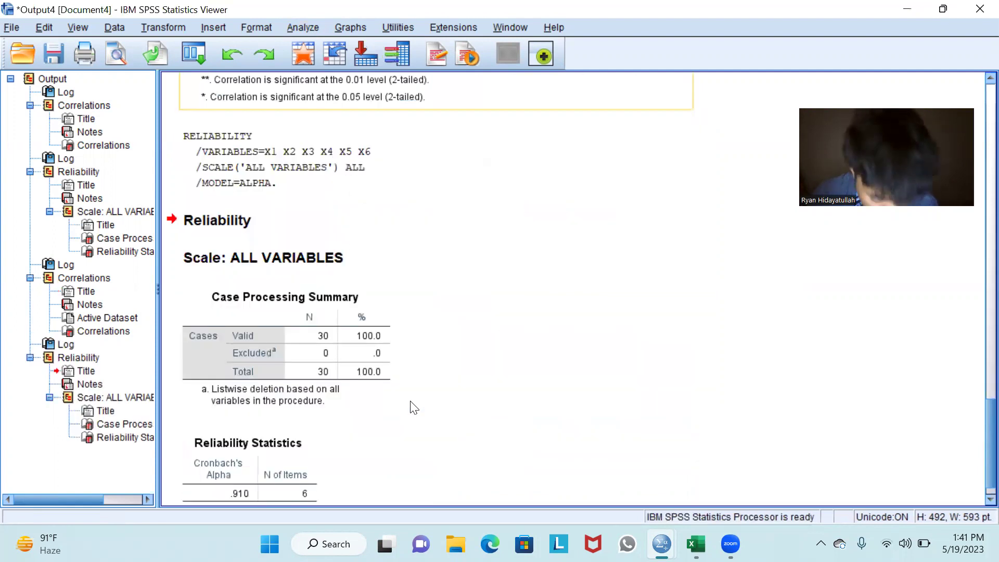
scroll(414, 408, down, 1)
click(257, 317)
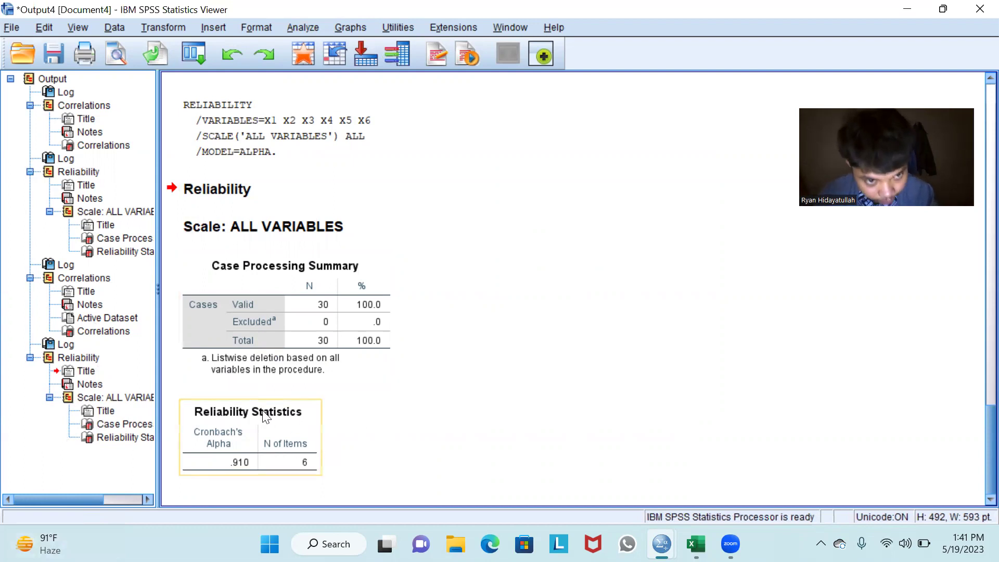
scroll(265, 416, up, 5)
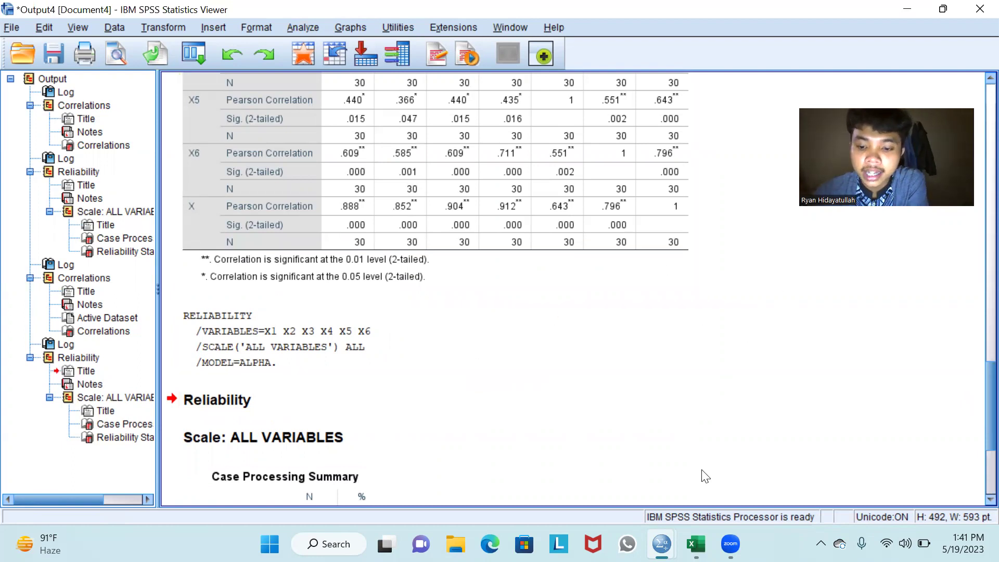
Switch to the Excel workbook and copy the Y1 to Y data values in A2:G31 of the KINERJA KARYAWAN sheet.
click(697, 544)
click(391, 497)
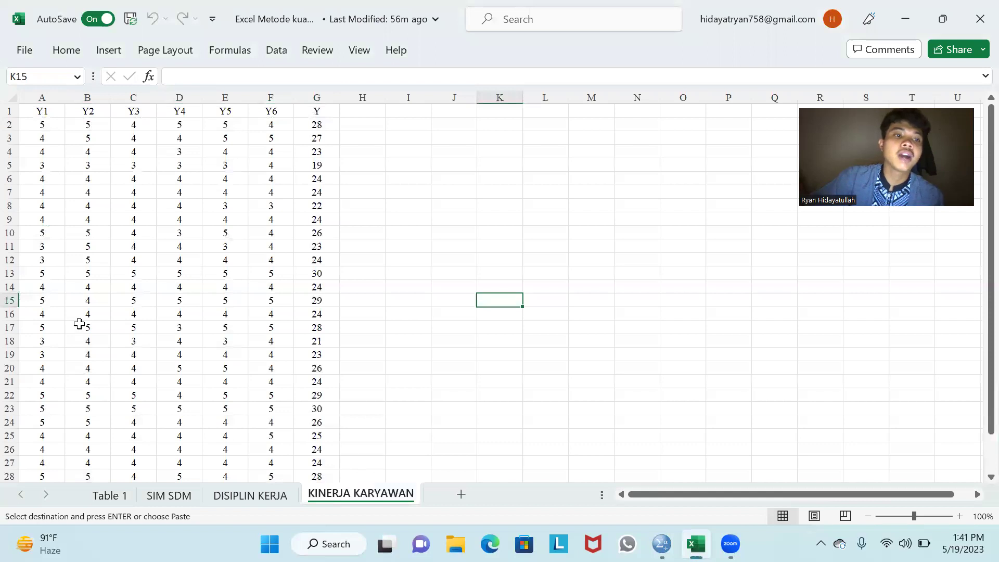
click(36, 124)
drag(36, 124, 307, 448)
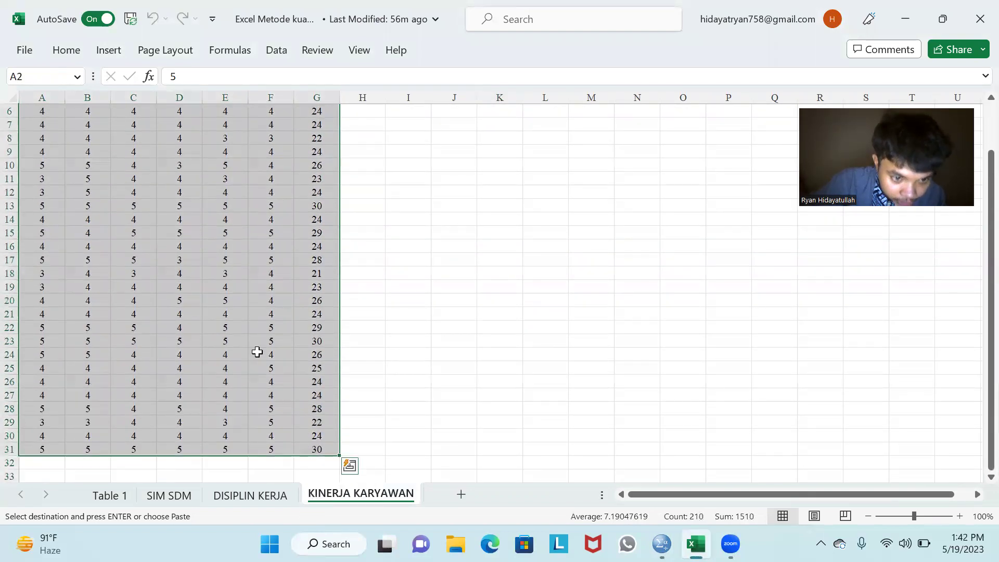
right_click(241, 321)
click(278, 66)
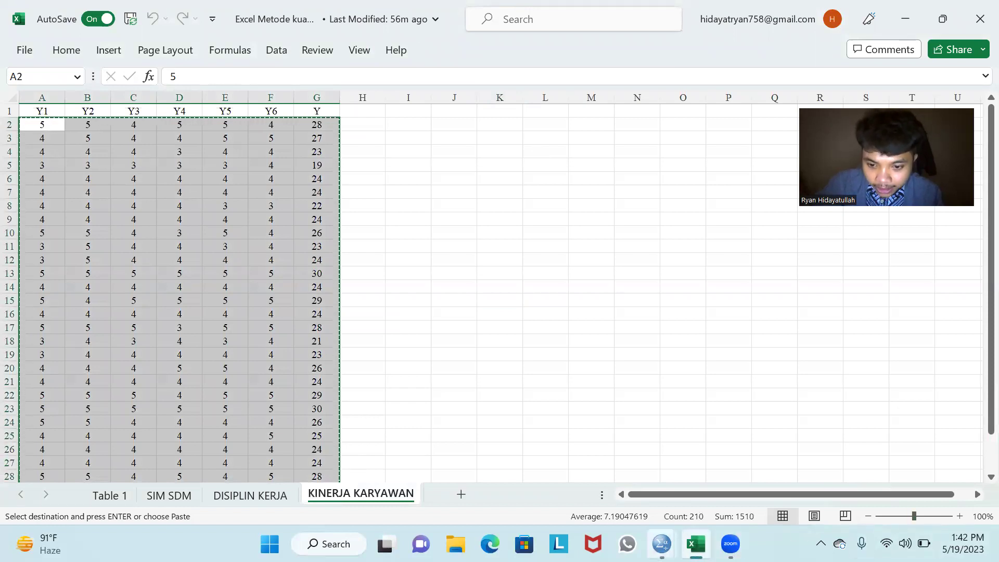
Switch back to the SPSS Data Editor and create a new empty dataset.
mouse_move(661, 544)
click(518, 490)
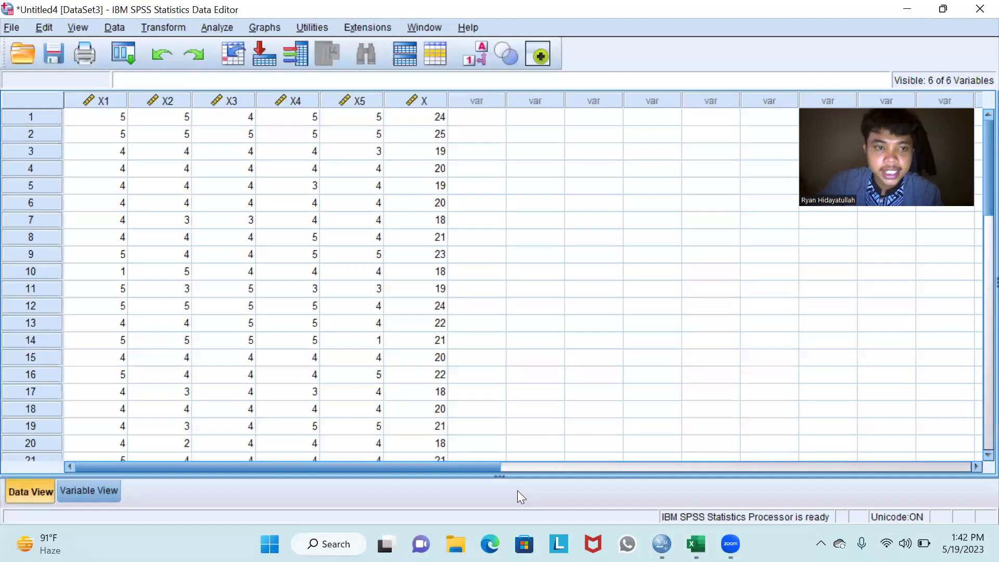
click(11, 27)
mouse_move(64, 46)
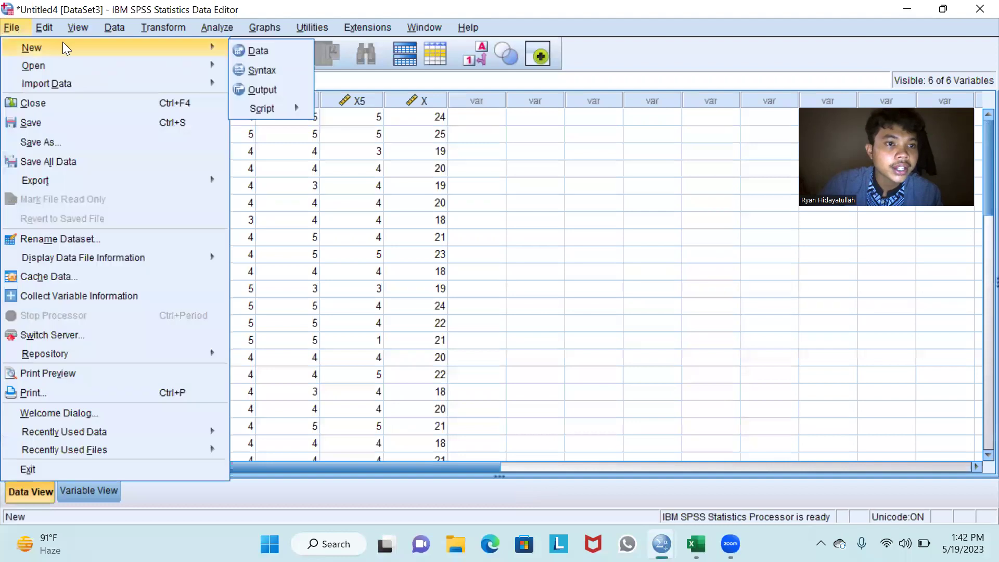
click(246, 47)
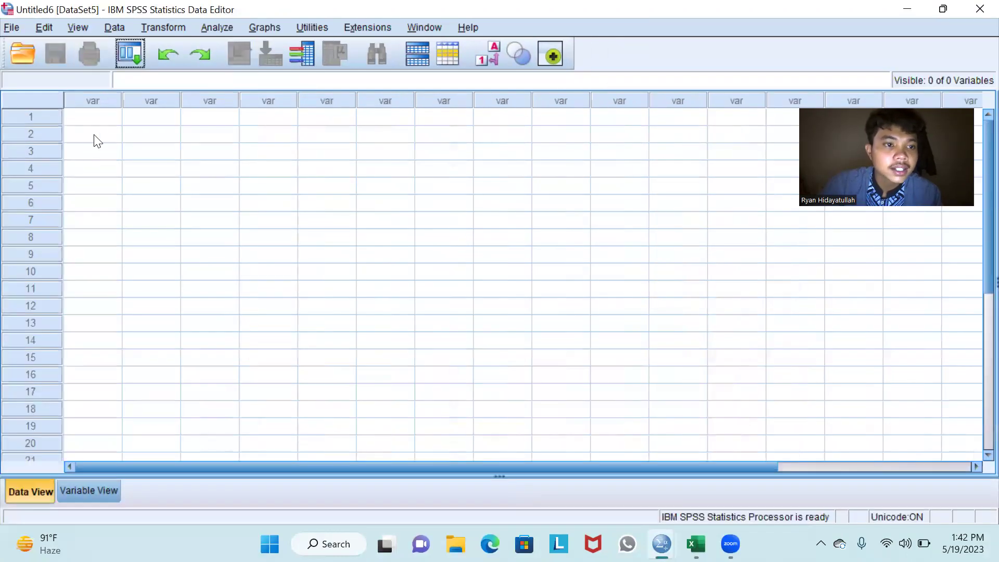
Paste the copied KINERJA KARYAWAN values into the new dataset starting at the first cell.
right_click(102, 118)
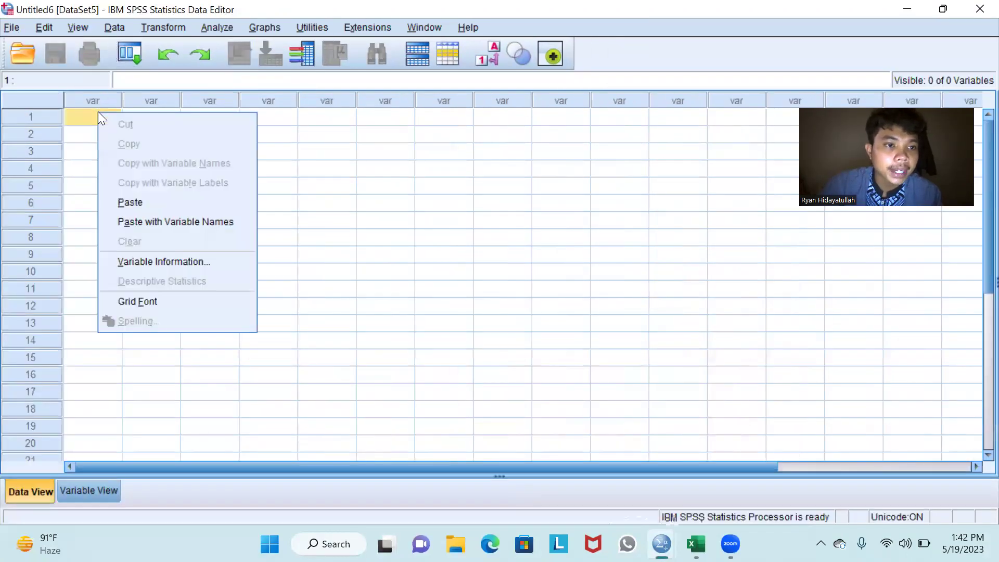